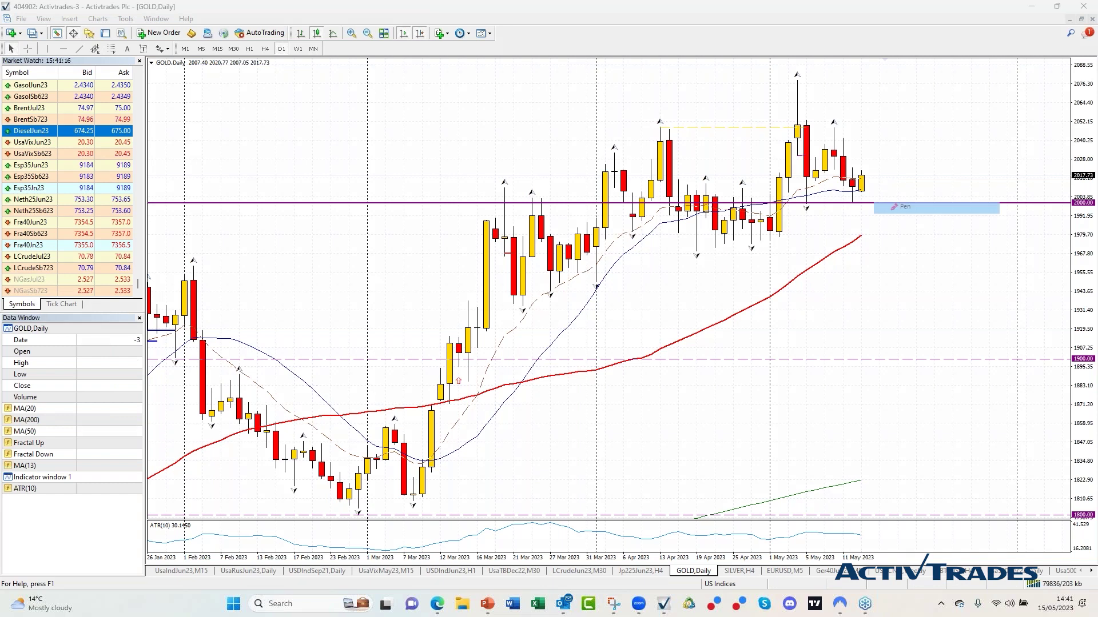
- Annotate the daily gold chart with a box around its title, an arrow to the mid-March candles and a trace of the W-shaped bottom
mouse_move(150, 76)
mouse_down()
mouse_move(211, 75)
mouse_move(209, 57)
mouse_move(147, 57)
mouse_move(148, 76)
mouse_move(426, 344)
mouse_move(424, 326)
mouse_move(419, 346)
mouse_up()
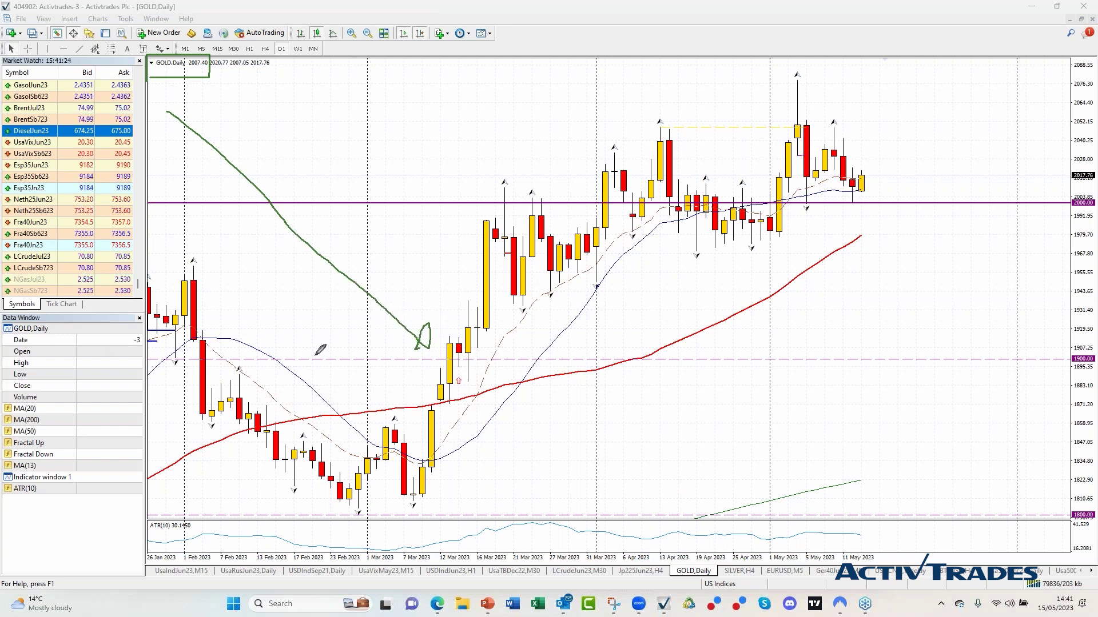
mouse_move(223, 390)
mouse_down()
mouse_move(327, 504)
mouse_move(354, 447)
mouse_move(417, 504)
mouse_move(436, 467)
mouse_move(437, 488)
mouse_up()
drag(411, 436, 429, 444)
mouse_move(410, 401)
mouse_down()
mouse_move(433, 411)
mouse_move(438, 400)
mouse_up()
drag(454, 339, 461, 339)
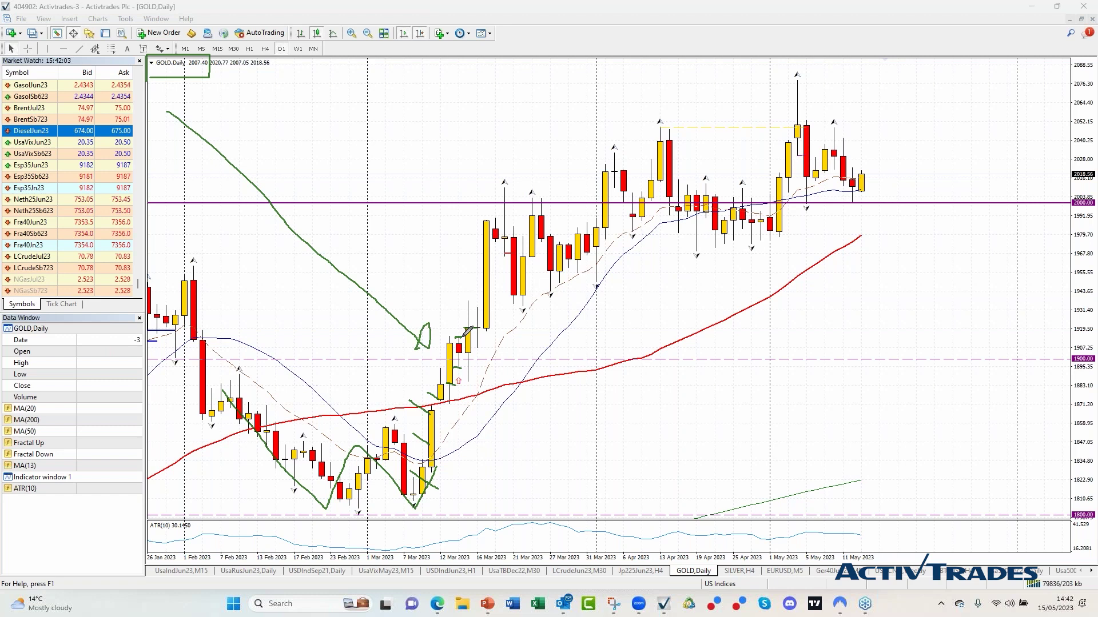
- Mark the upper and lower bounds of the mid-March candles near 1900 with short pen lines and arrowheads
drag(472, 324, 462, 328)
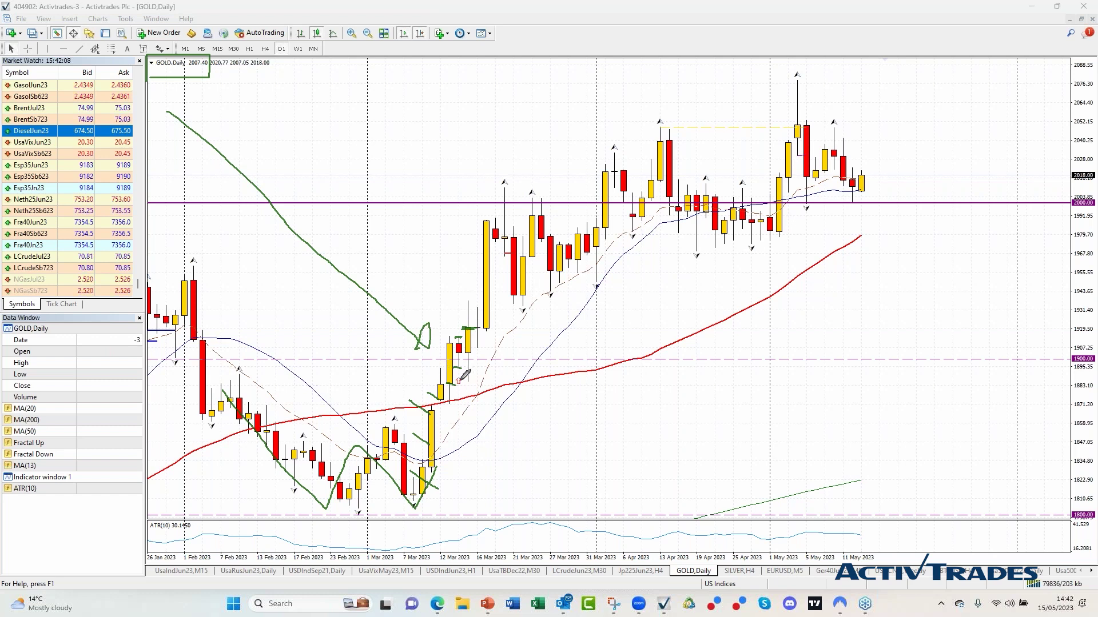
drag(452, 382, 483, 384)
drag(456, 329, 491, 329)
drag(459, 384, 504, 385)
drag(490, 336, 503, 335)
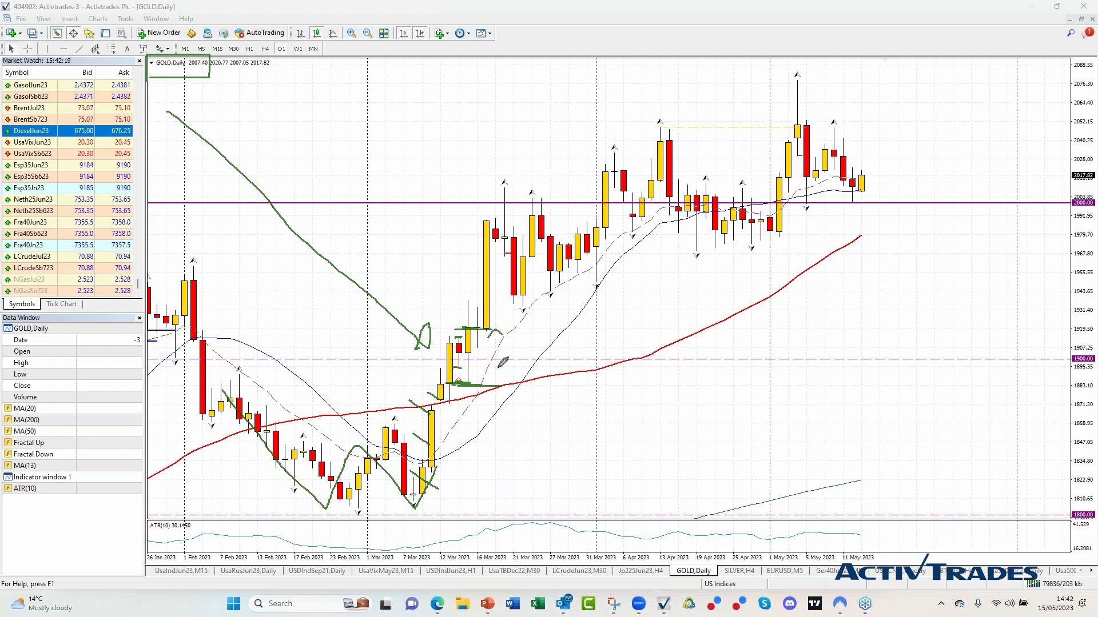
drag(494, 377, 503, 369)
- Circle the mid-March ATR curve and box the ATR(10) label, and highlight the 2000.00 level with circles and a line
mouse_move(507, 522)
mouse_down()
mouse_move(489, 529)
mouse_move(504, 522)
mouse_up()
mouse_move(147, 532)
mouse_down()
mouse_move(204, 506)
mouse_move(148, 506)
mouse_up()
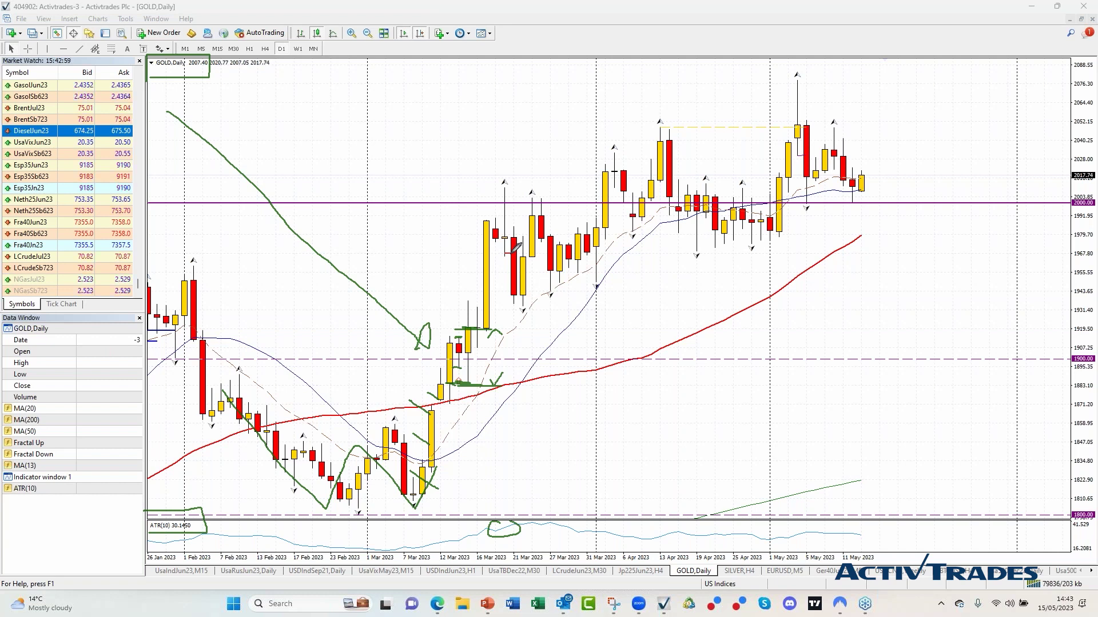
mouse_move(1069, 189)
mouse_down()
mouse_move(1062, 196)
mouse_move(1092, 205)
mouse_move(1057, 222)
mouse_move(1074, 229)
mouse_up()
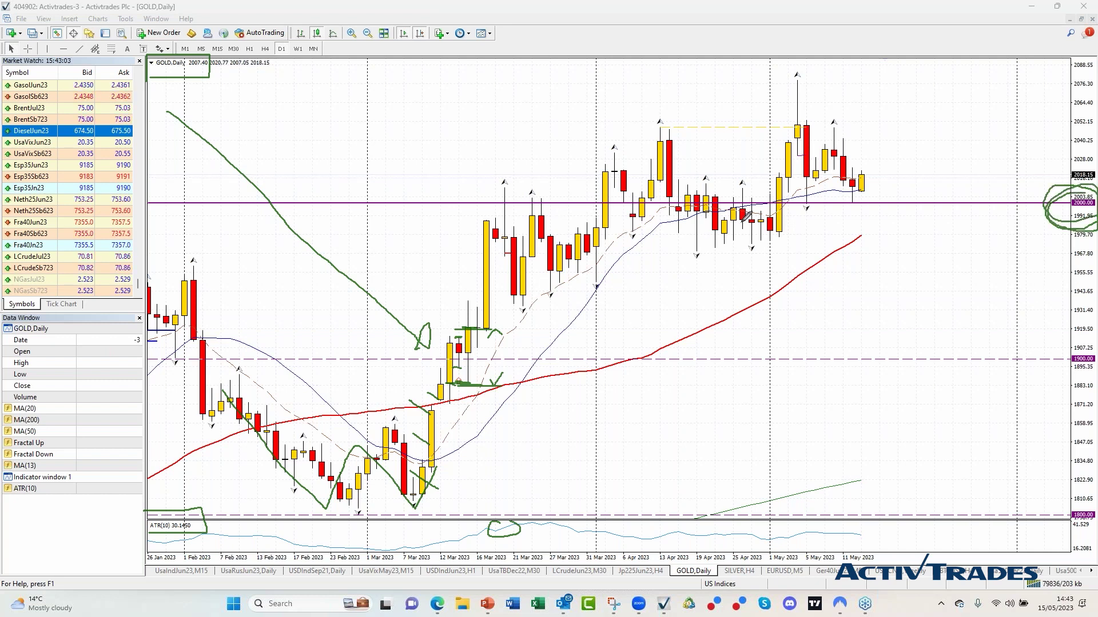
drag(166, 203, 394, 203)
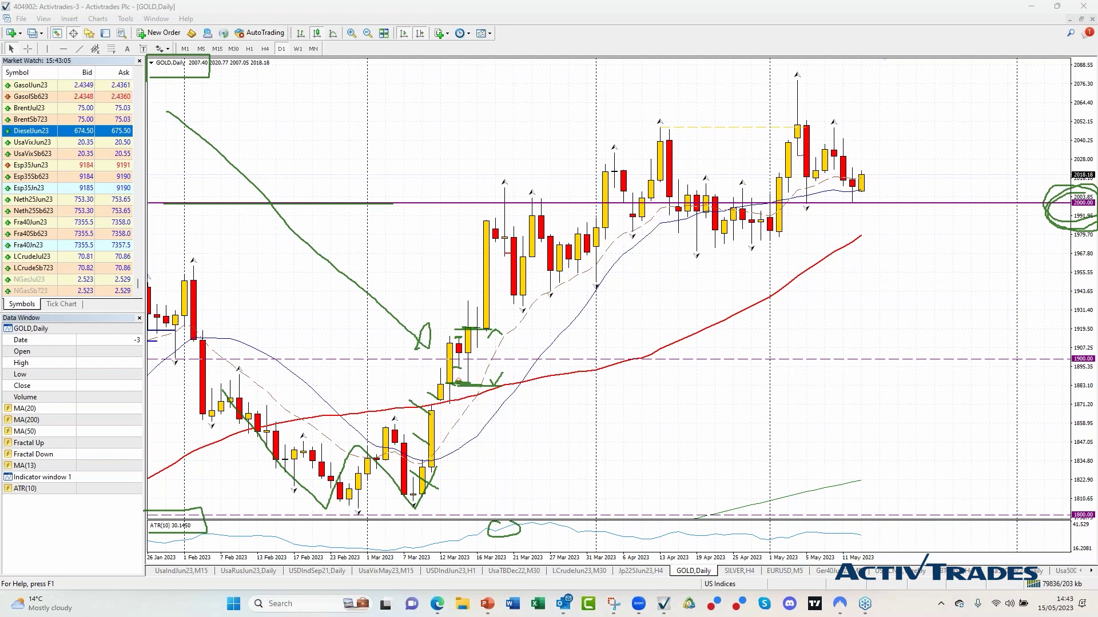
drag(1086, 195, 1089, 217)
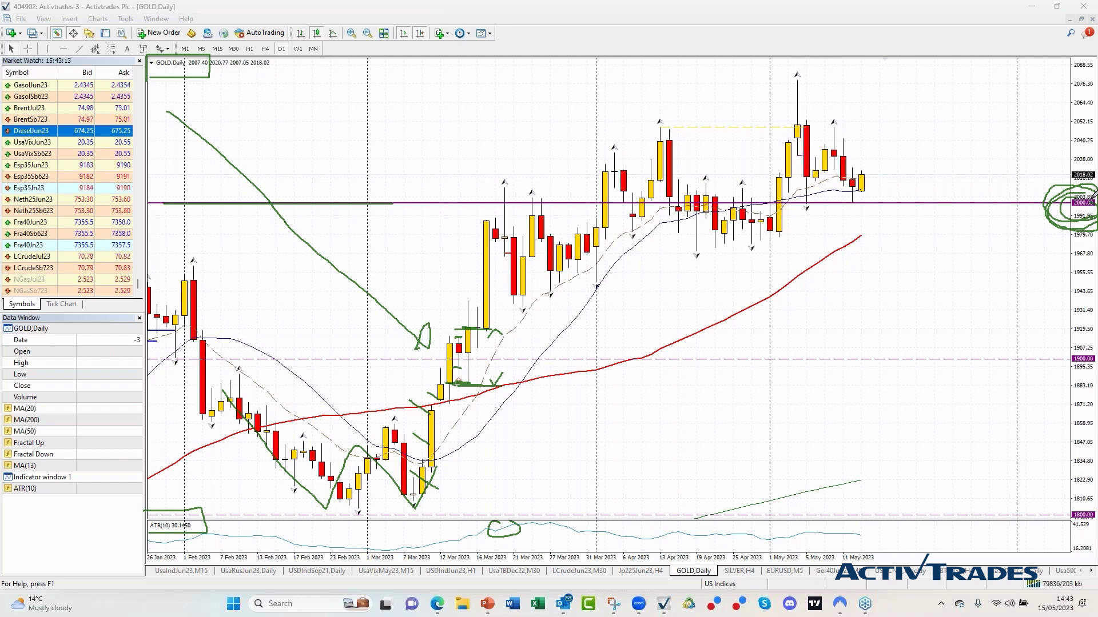
- Trace gold's mid-March rise to the 2000.00 level, mark its start and end levels, and clear all pen annotations
drag(455, 315, 507, 203)
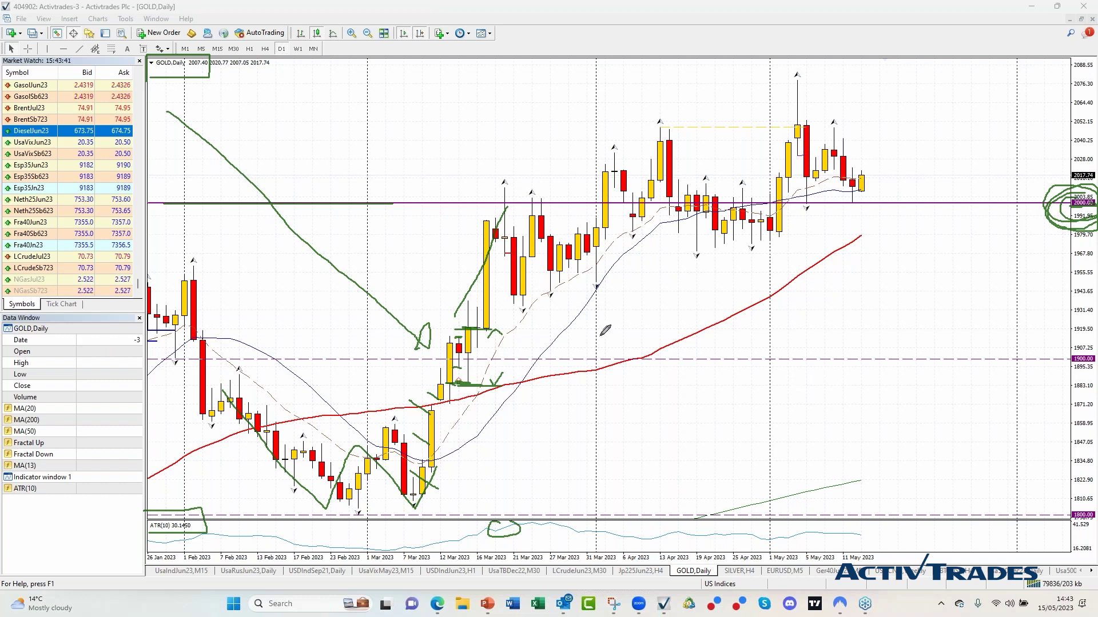
drag(431, 328, 525, 328)
drag(476, 196, 508, 202)
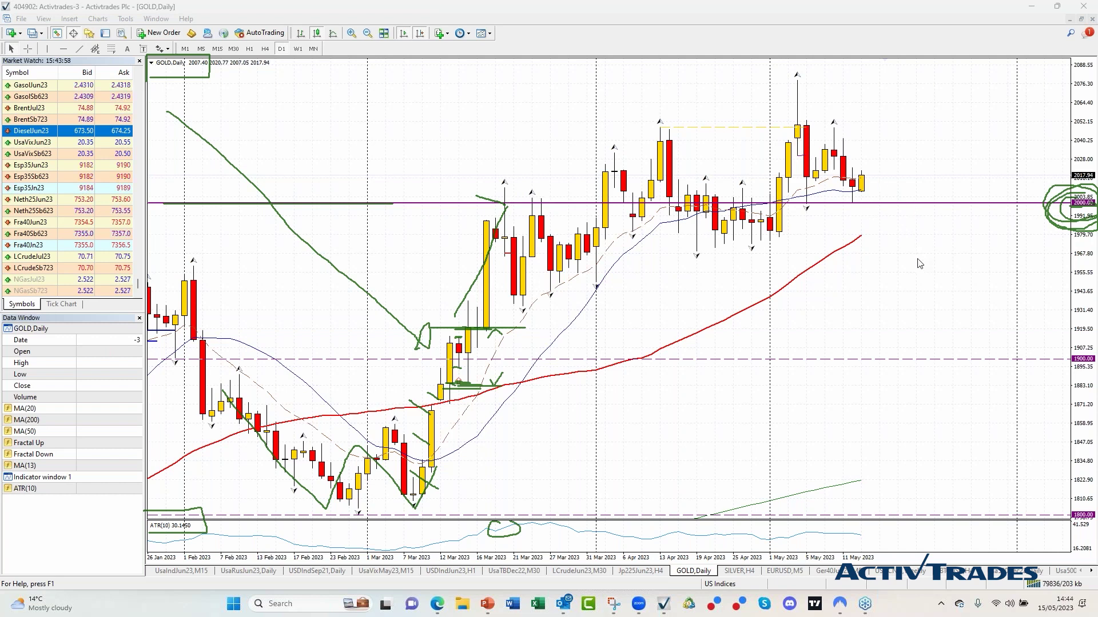
key(e)
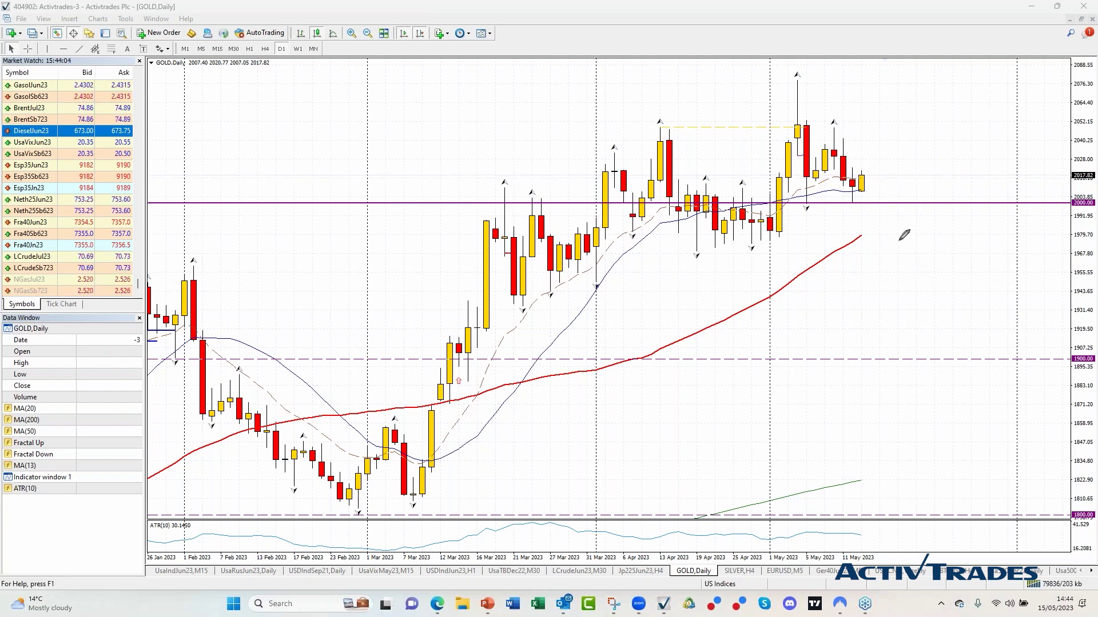
- Restore the maximized gold chart and tile the UsaInd, UsaRus, UsaTec and Usa500 chart windows
click(1081, 19)
key(alt+r)
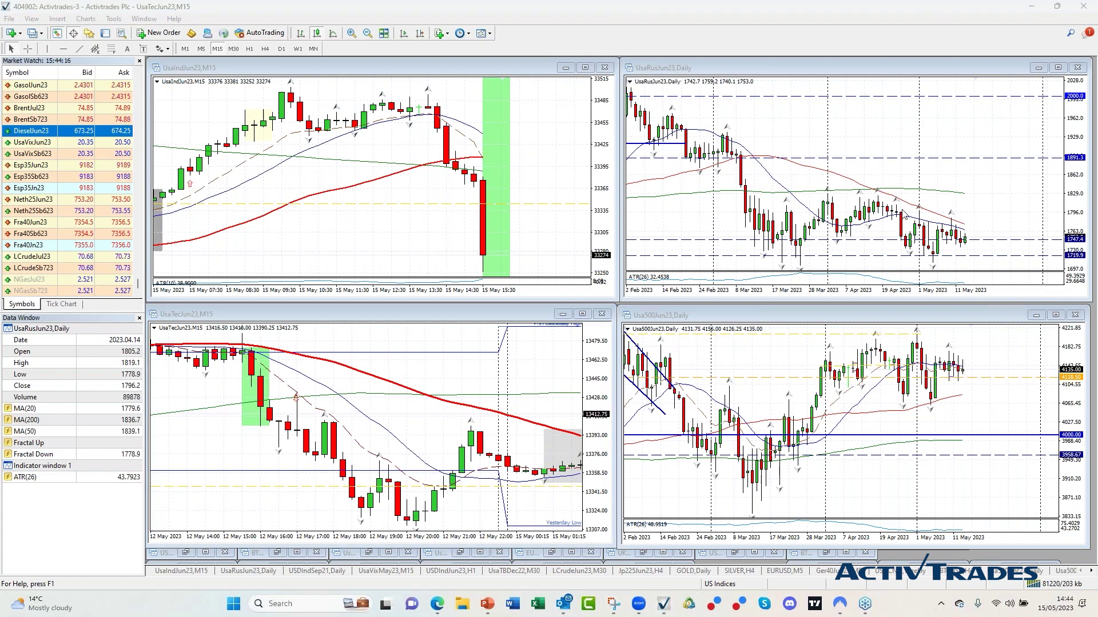
- Circle the US Indices profile name and mark the symbol titles of the four tiled charts with the pen
mouse_move(737, 578)
mouse_down()
mouse_move(689, 589)
mouse_move(746, 597)
mouse_move(725, 571)
mouse_up()
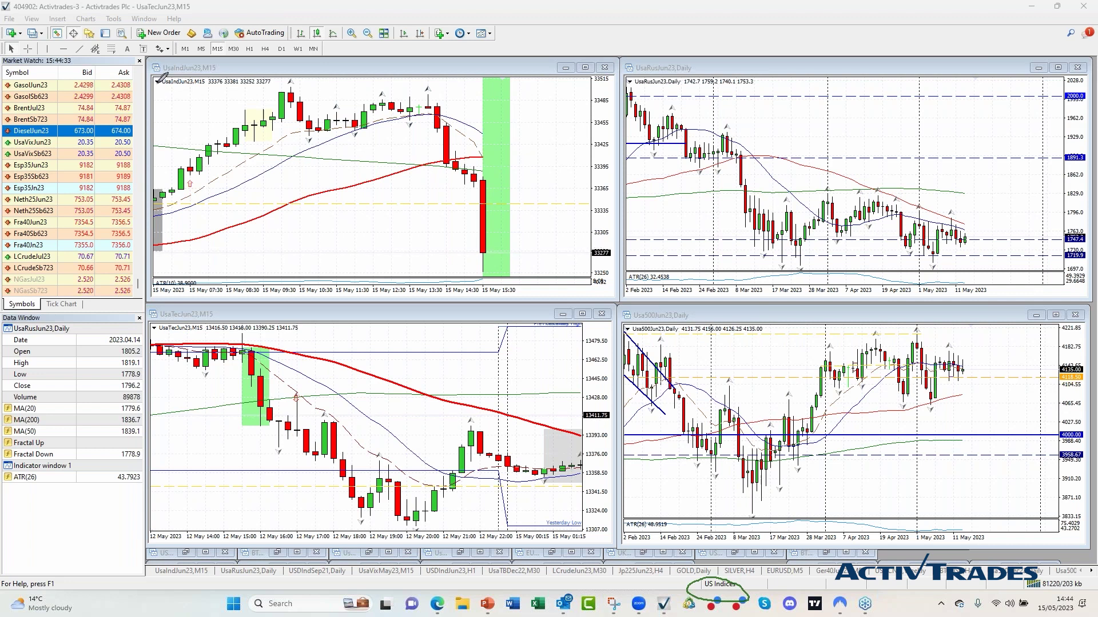
drag(200, 59, 230, 71)
drag(220, 303, 172, 310)
mouse_move(680, 316)
mouse_down()
mouse_move(646, 298)
mouse_move(681, 298)
mouse_move(643, 302)
mouse_up()
drag(675, 60, 643, 57)
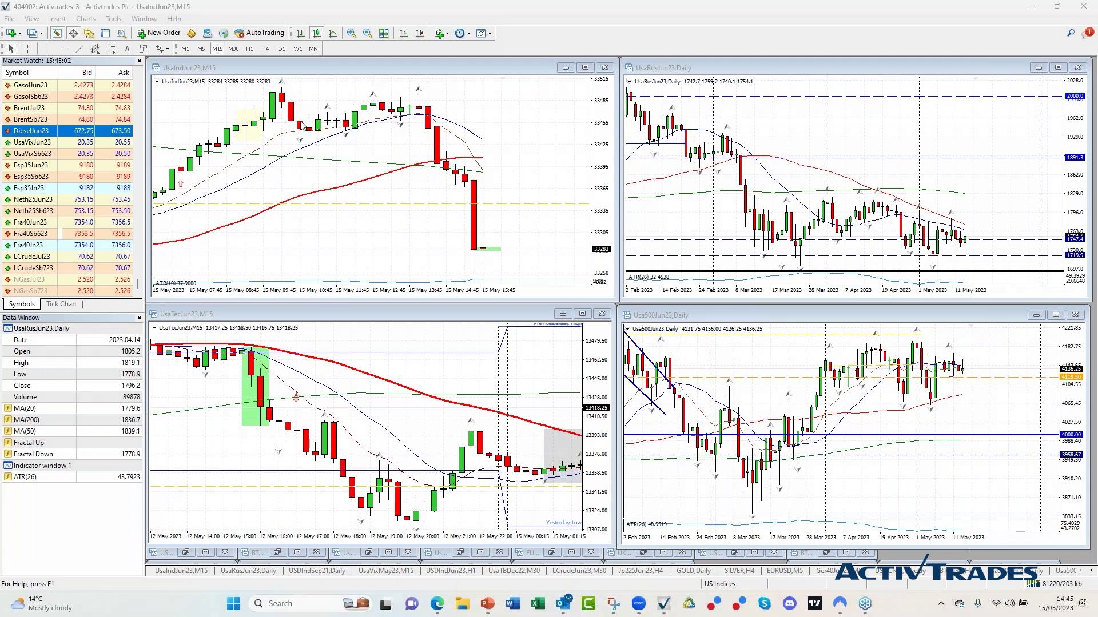
- Switch the UsaInd, UsaRus, UsaTec and Usa500 charts to the weekly timeframe
click(322, 144)
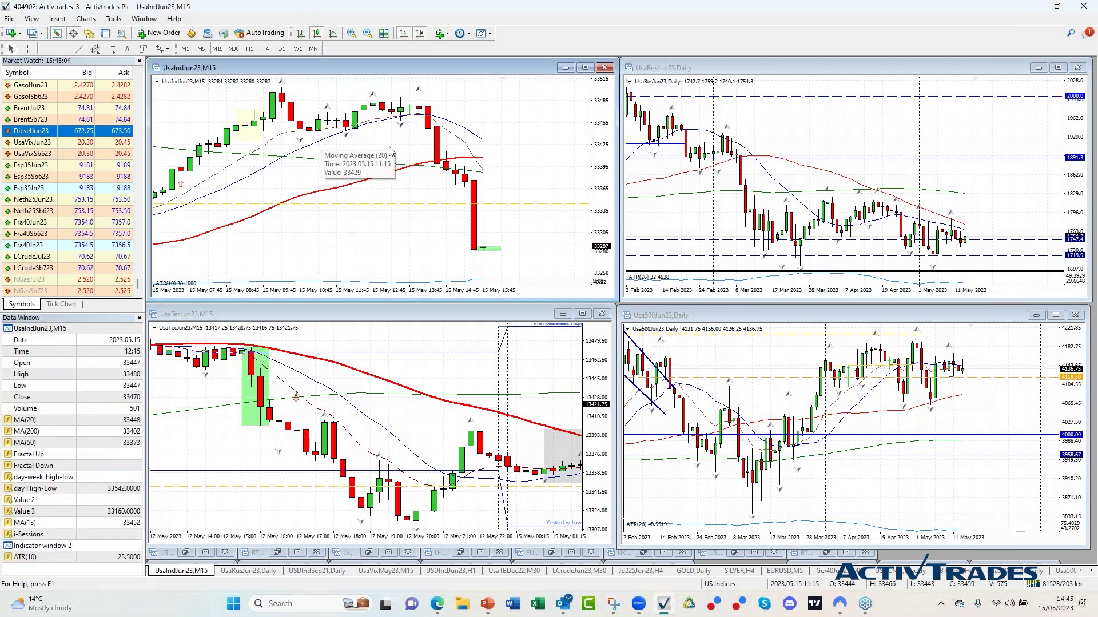
click(298, 49)
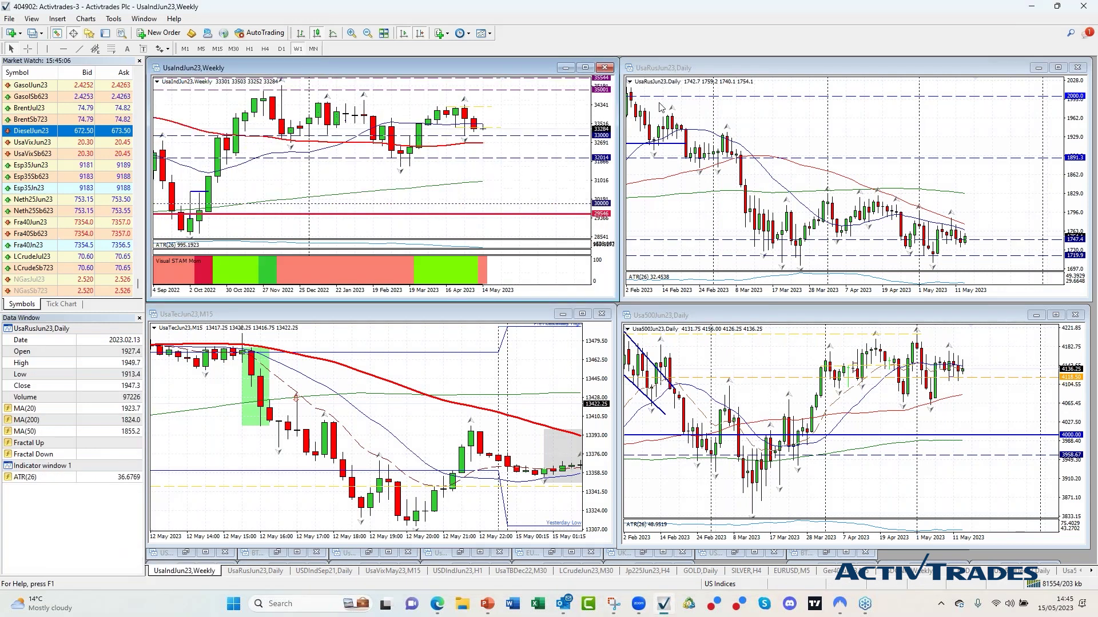
click(298, 49)
key(ctrl+F6)
click(298, 49)
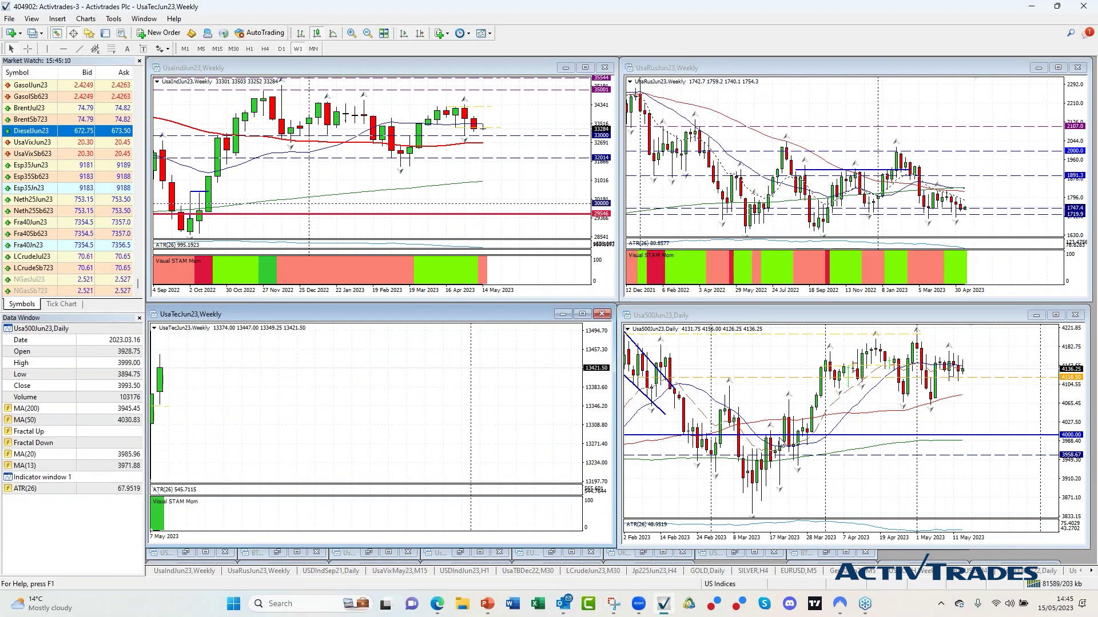
key(ctrl+F6)
click(298, 50)
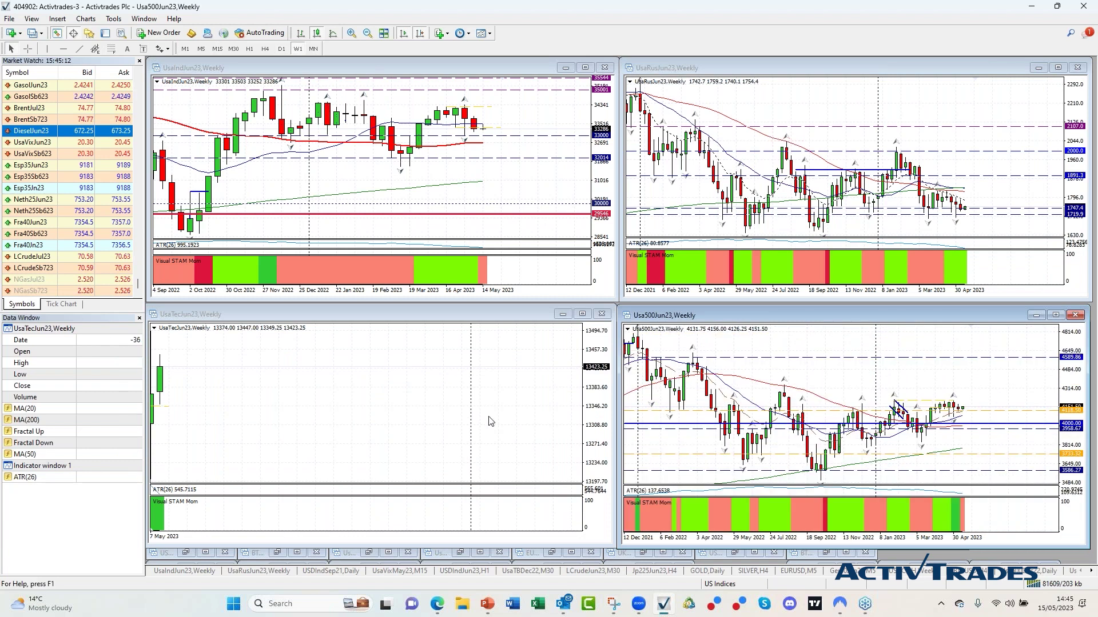
- Enlarge the candles on the Usa500, UsaRus and UsaTec weekly charts
click(350, 34)
click(350, 34)
key(ctrl+F6)
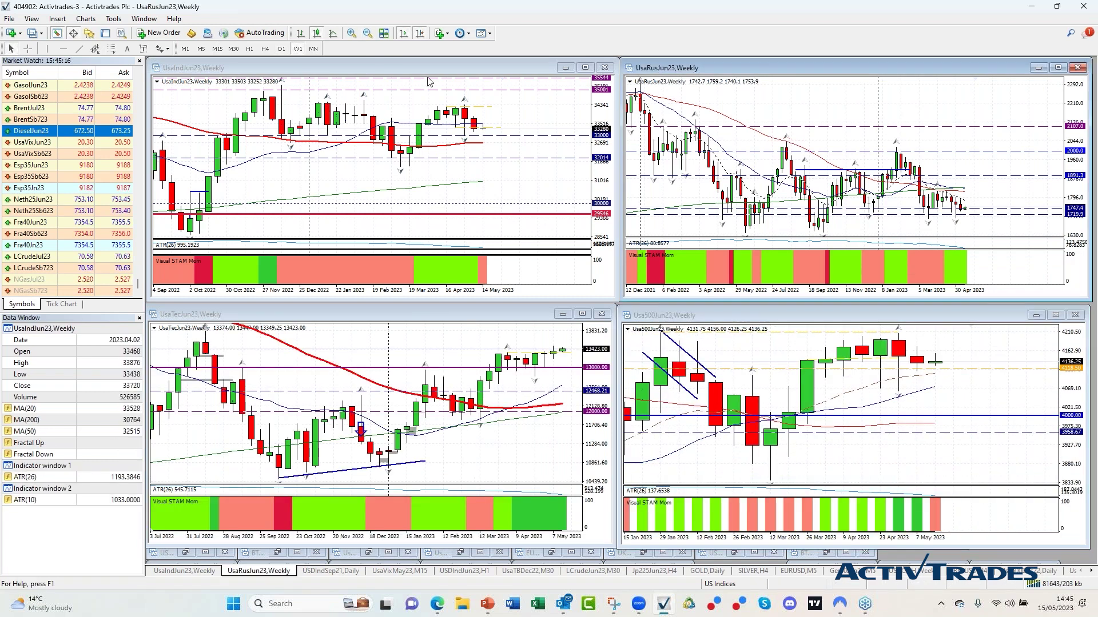
click(351, 33)
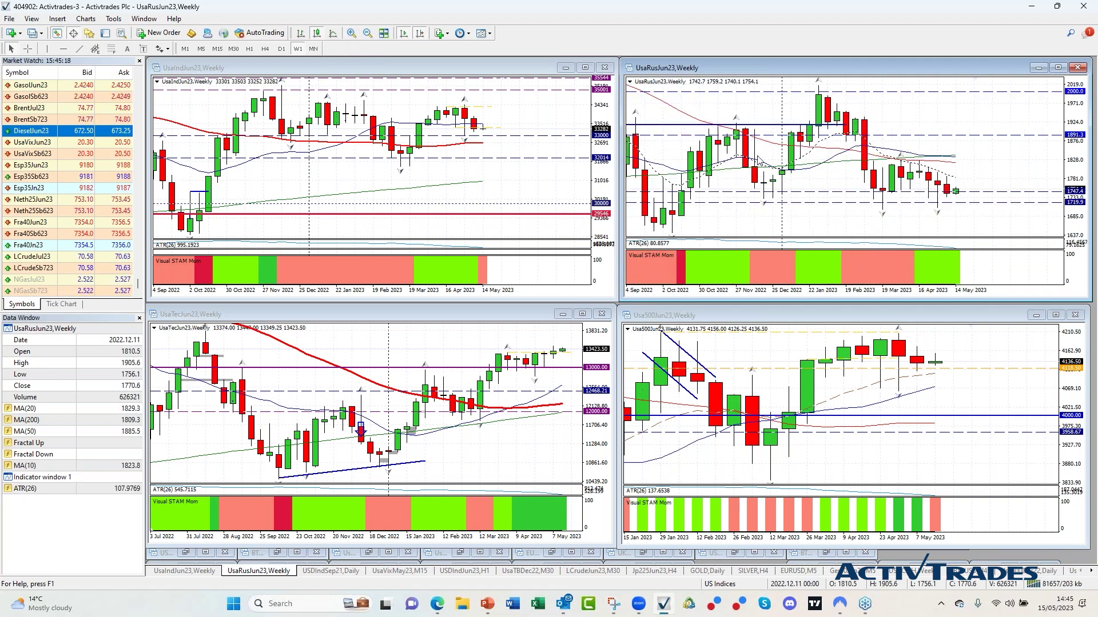
key(ctrl+F6)
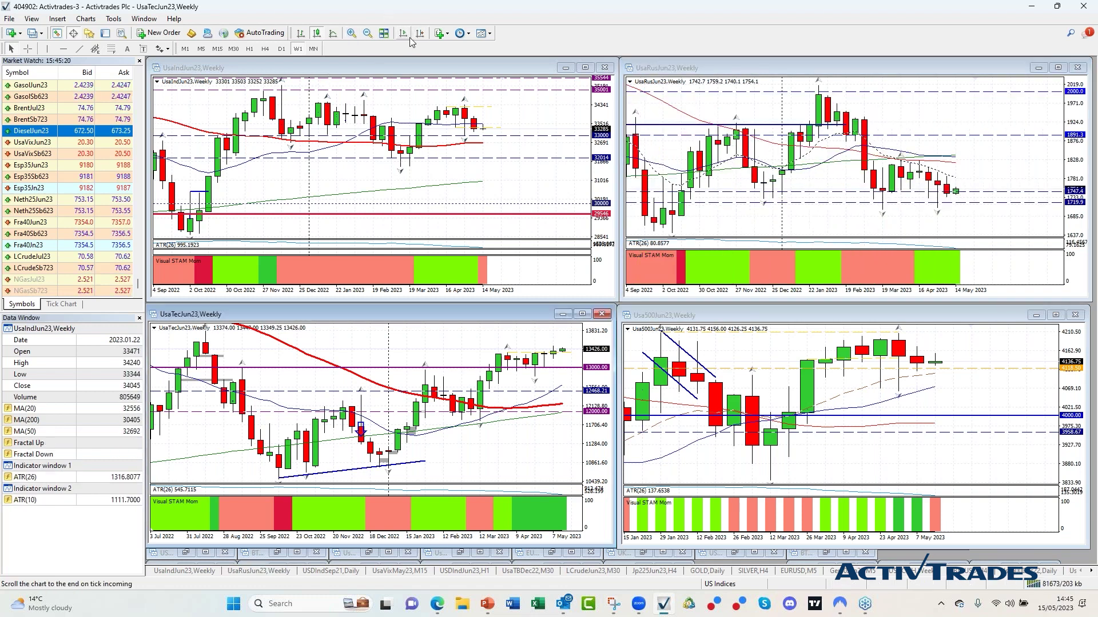
click(351, 33)
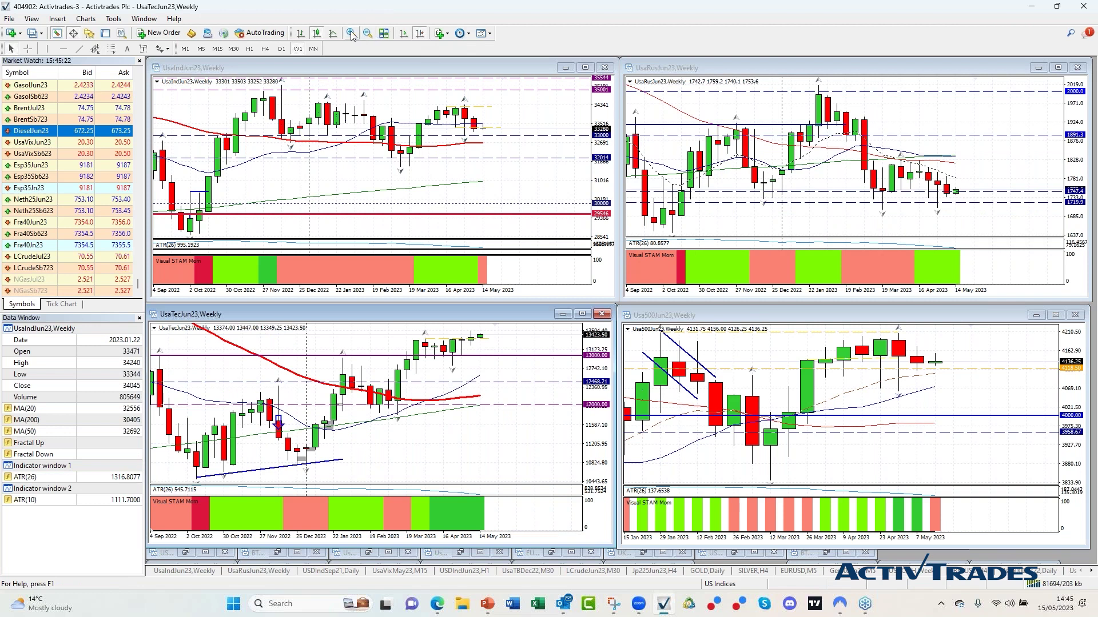
click(351, 33)
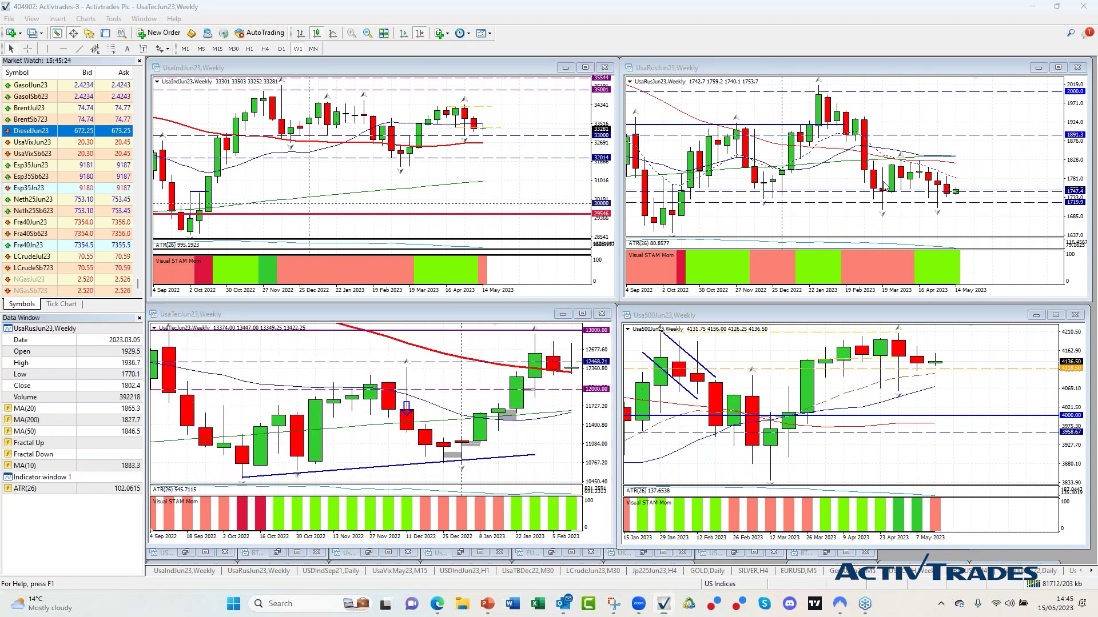
- Circle the most recent weekly candles on the UsaInd, UsaRus and Usa500 charts with the pen
mouse_move(473, 113)
mouse_down()
mouse_move(474, 135)
mouse_move(484, 127)
mouse_up()
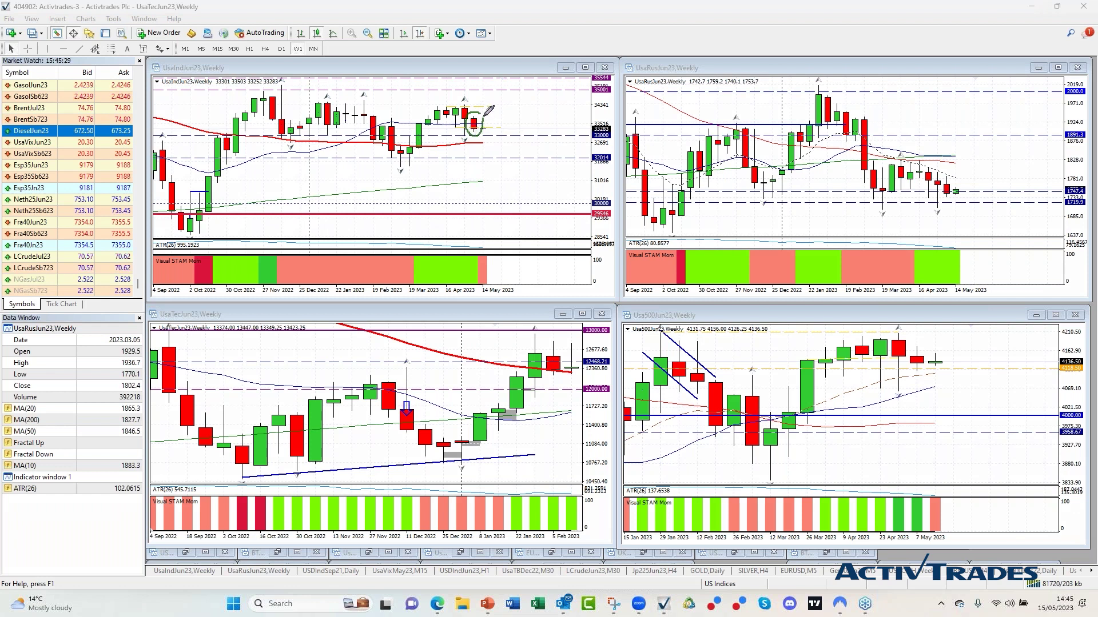
mouse_move(947, 177)
mouse_down()
mouse_move(938, 184)
mouse_move(949, 196)
mouse_move(960, 178)
mouse_move(940, 173)
mouse_up()
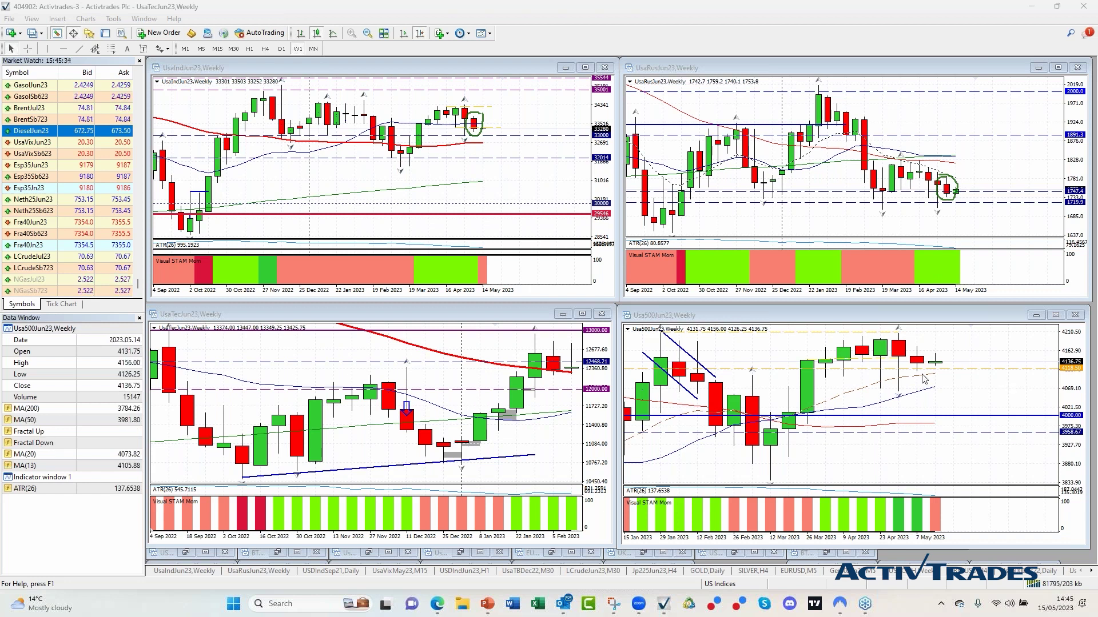
click(973, 360)
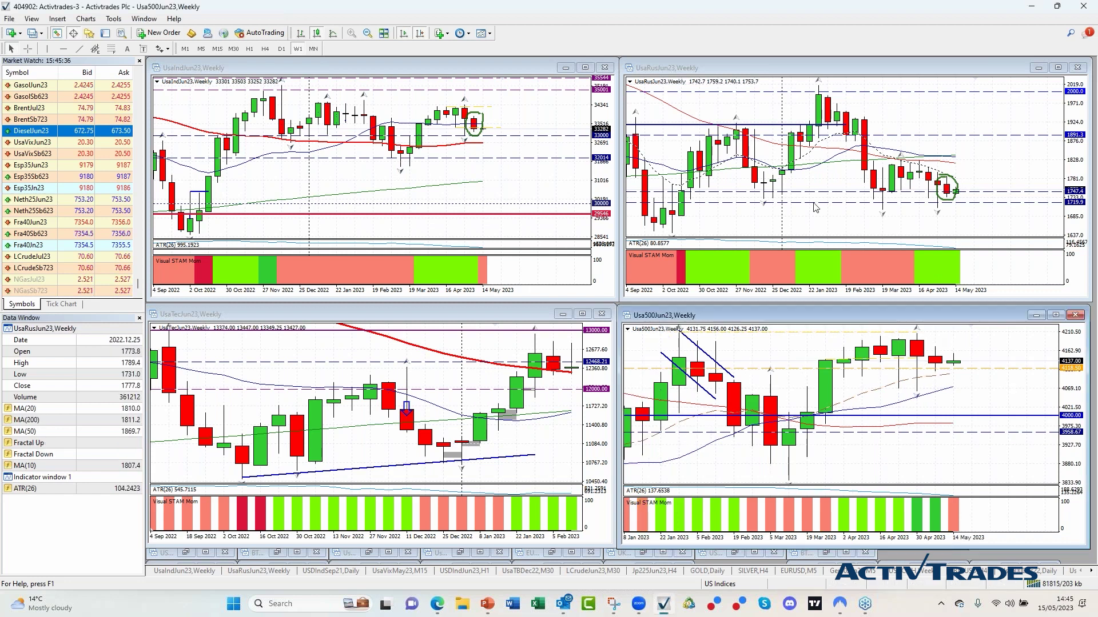
mouse_move(905, 342)
mouse_down()
mouse_move(900, 361)
mouse_move(949, 367)
mouse_move(908, 388)
mouse_up()
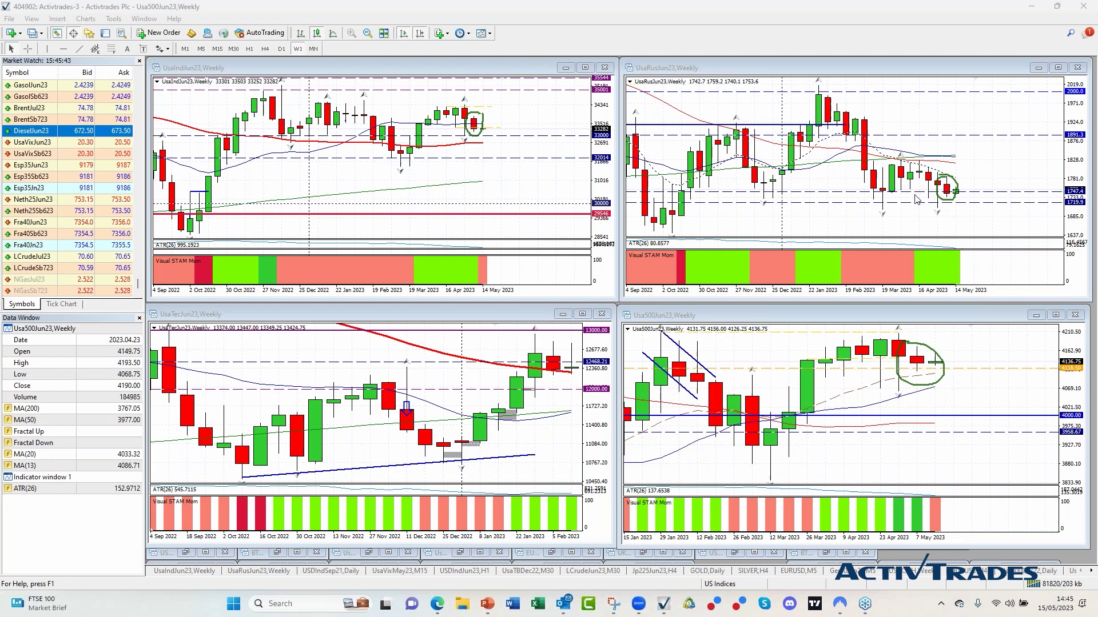
- Circle the most recent weekly candles on the UsaTec chart and clear all pen annotations
click(601, 314)
scroll(601, 314, up, 2)
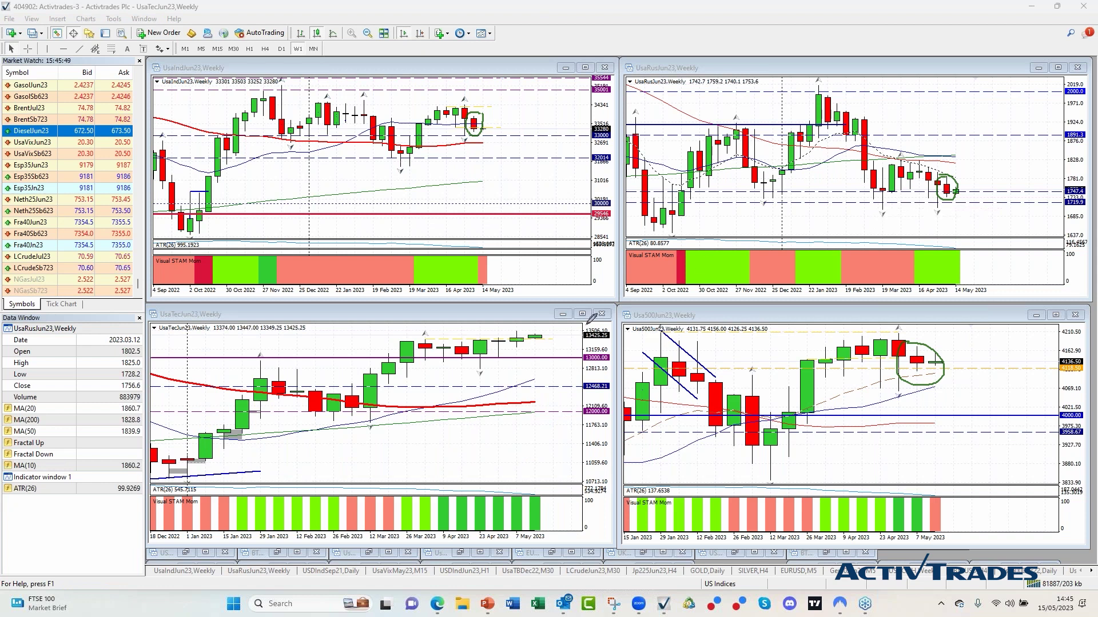
mouse_move(513, 326)
mouse_down()
mouse_move(506, 343)
mouse_move(533, 350)
mouse_move(542, 331)
mouse_move(529, 327)
mouse_up()
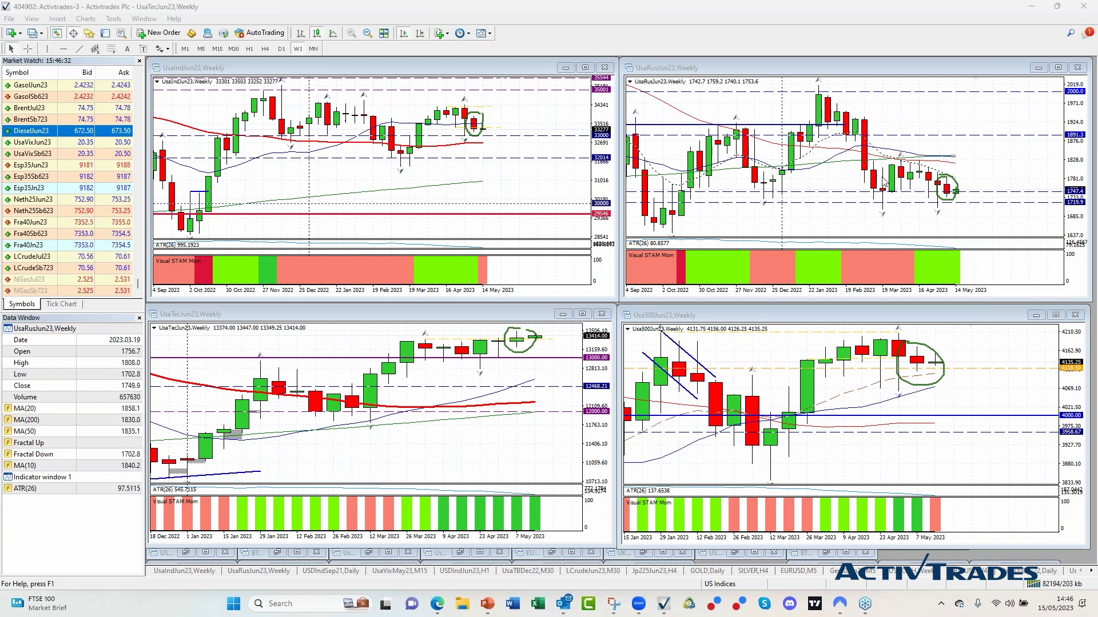
key(Escape)
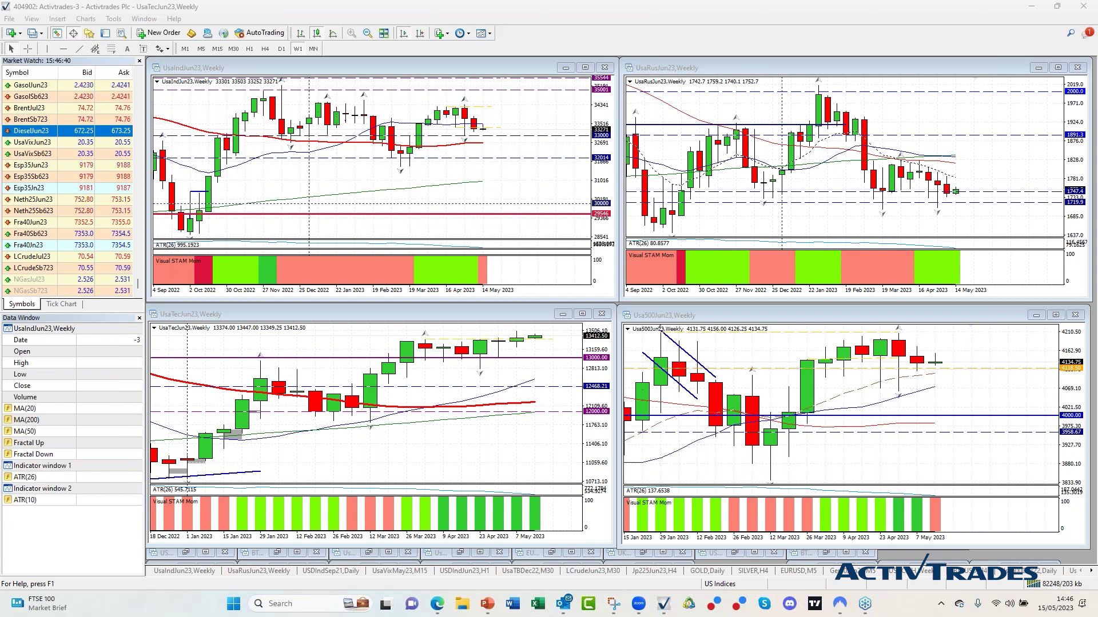
- Maximize the UsaIndJun23 chart and switch it to the daily timeframe
click(586, 69)
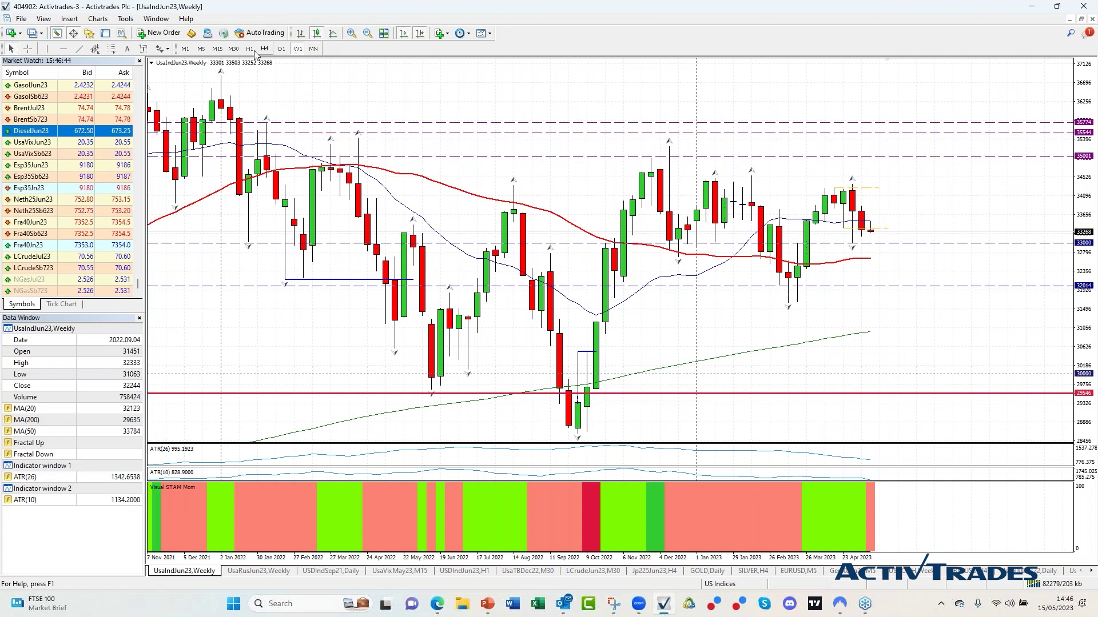
click(282, 49)
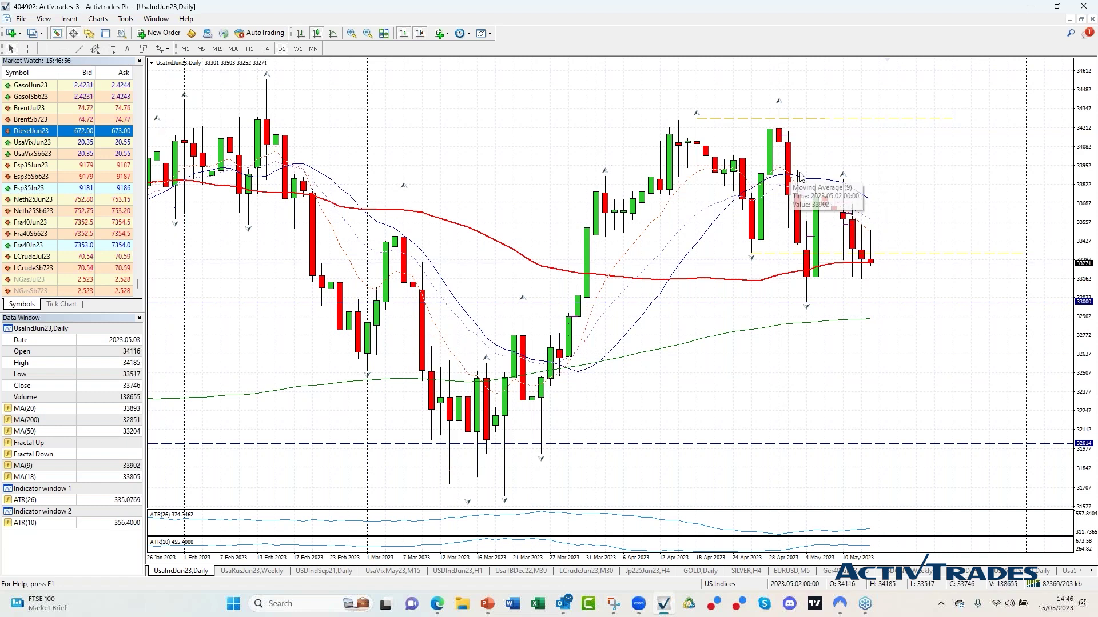
- Pen a rising line under the early-April candles on the UsaIndJun23 daily chart and mark the following large green candle's high and low
mouse_move(846, 190)
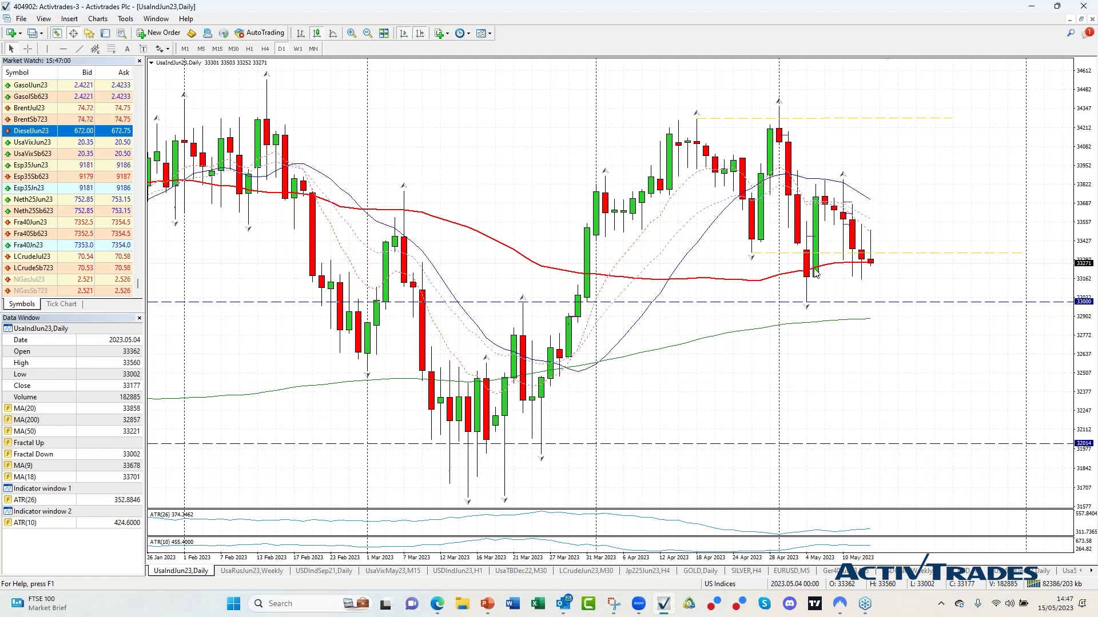
mouse_move(861, 264)
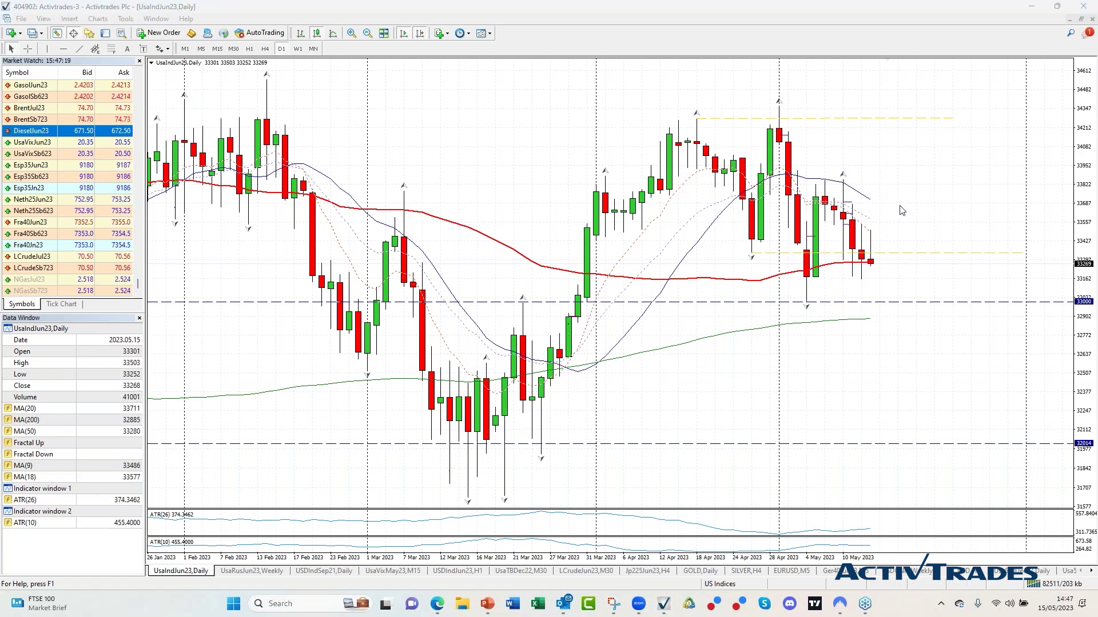
drag(596, 250, 657, 208)
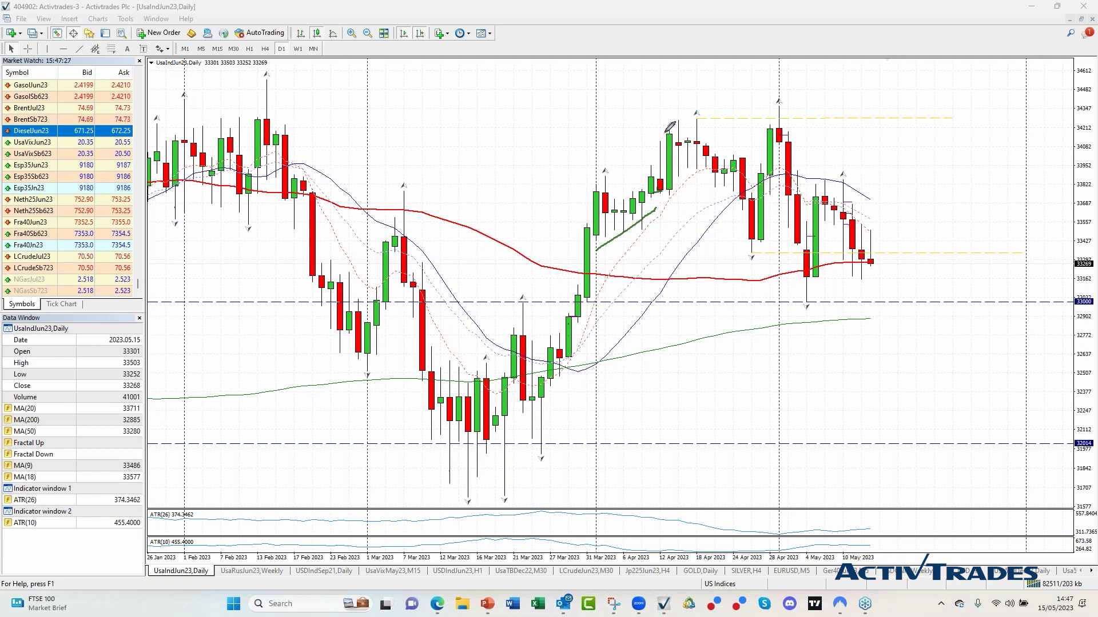
drag(662, 132, 677, 132)
drag(657, 194, 687, 194)
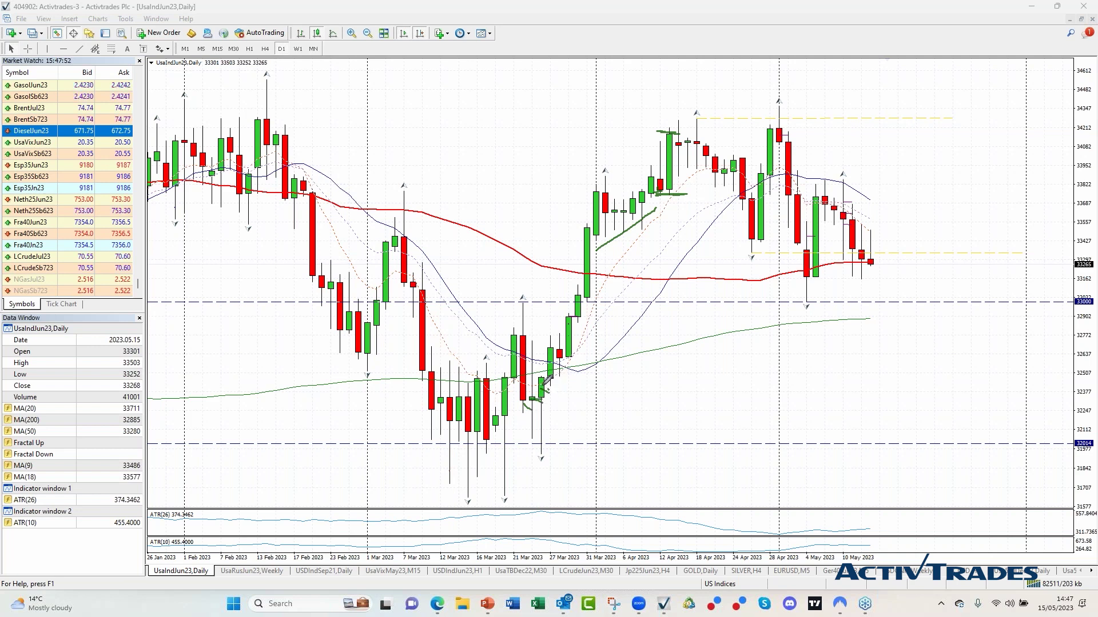
- Mark the late-March advance and outline the rounded mid-March bottom with the pen on the daily chart, and clear all annotations
drag(552, 377, 573, 377)
drag(559, 318, 578, 317)
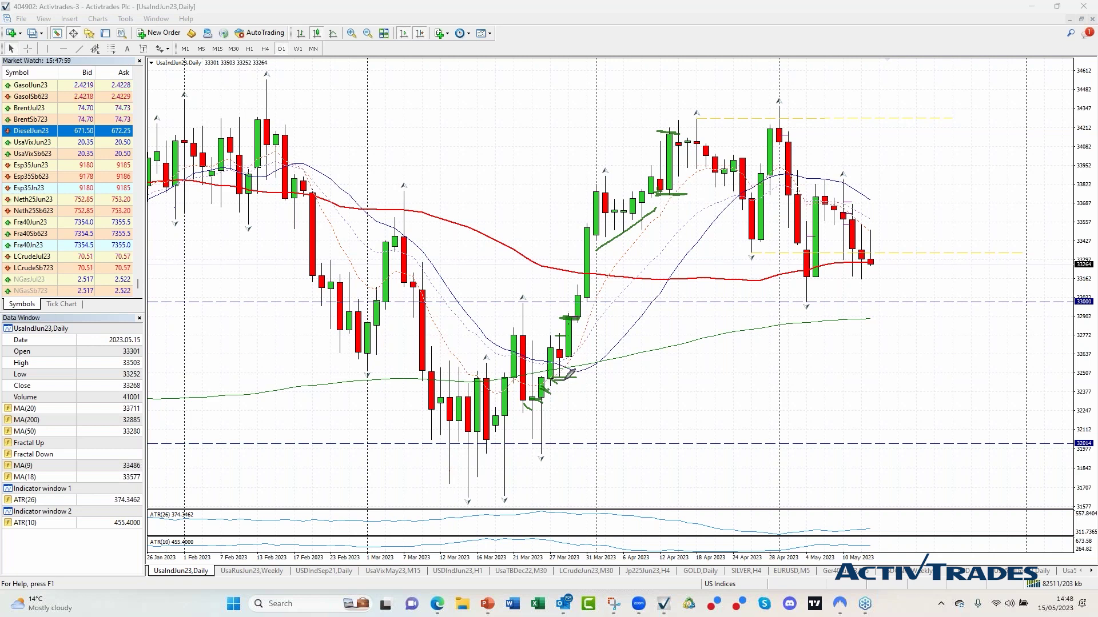
drag(578, 391, 654, 430)
mouse_move(413, 439)
mouse_down()
mouse_move(457, 490)
mouse_move(523, 480)
mouse_move(547, 449)
mouse_up()
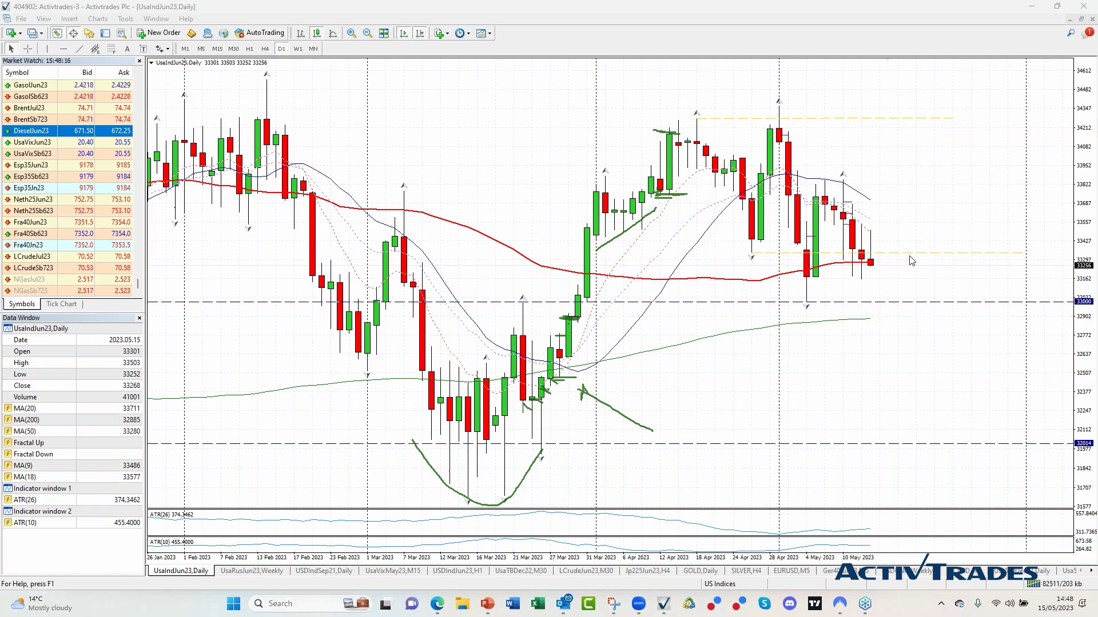
key(Escape)
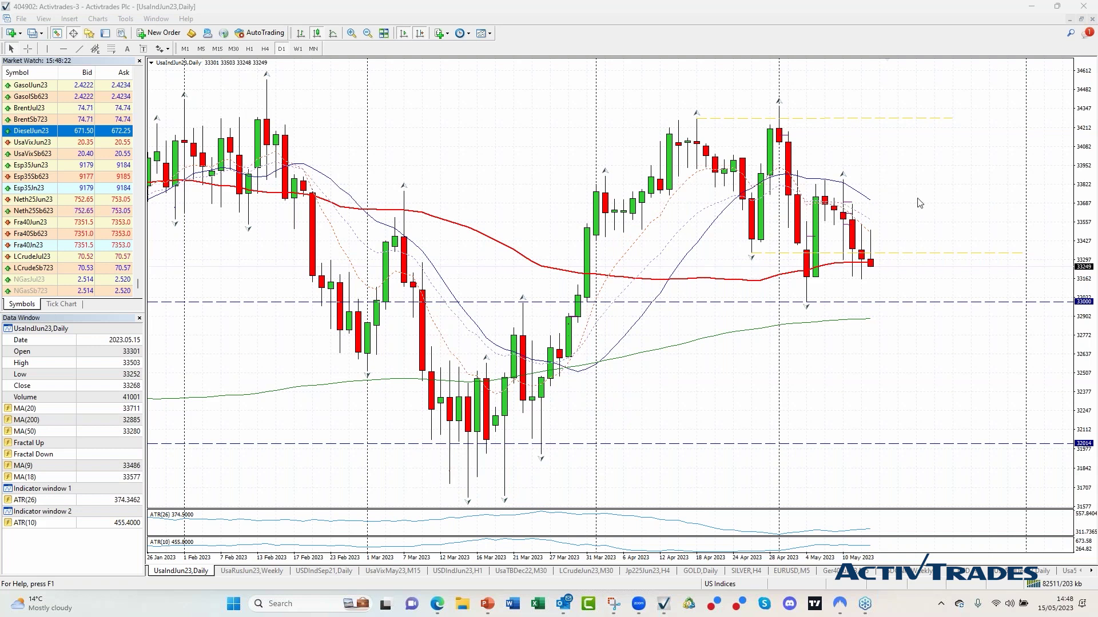
- Switch the UsaIndJun23 chart to M15 and pen a rising curve through the grey session box plus the breakout candle's high and low
click(249, 50)
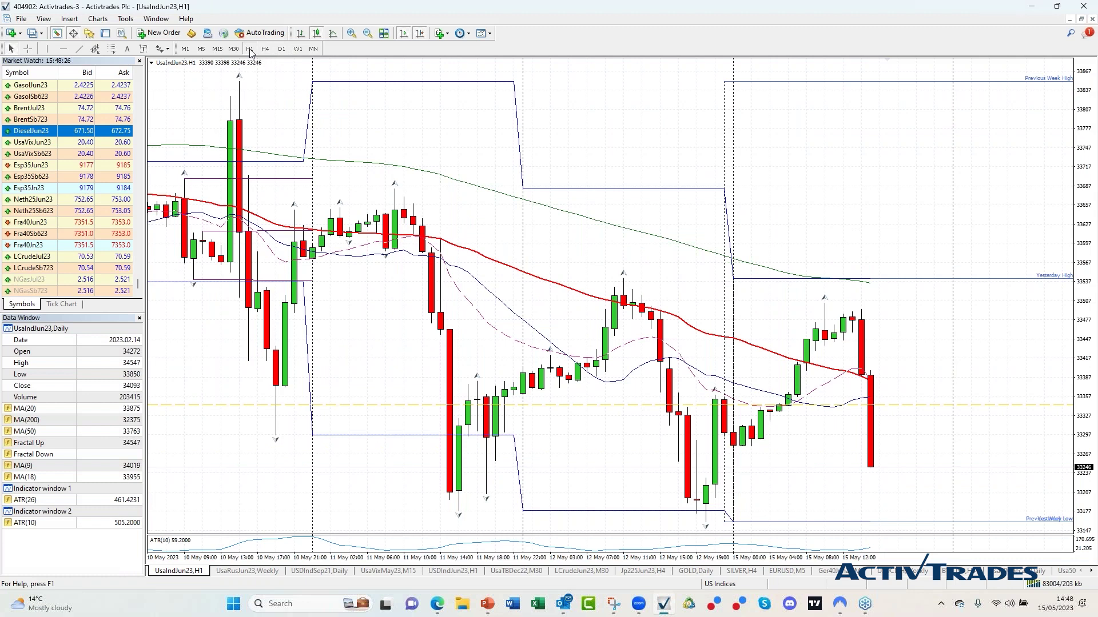
click(217, 49)
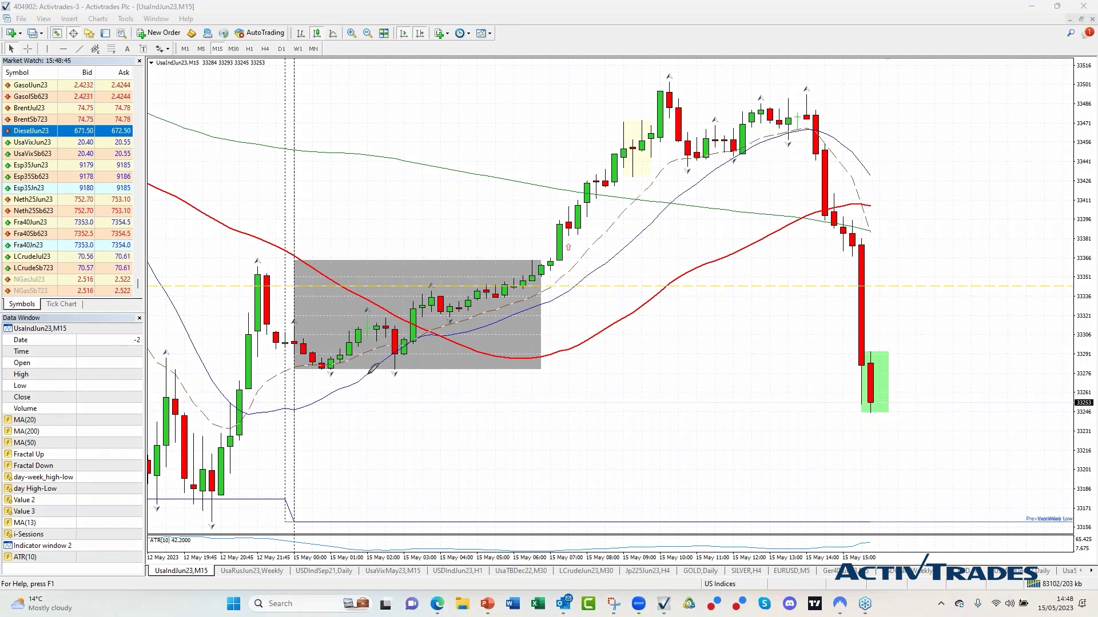
drag(276, 407, 562, 259)
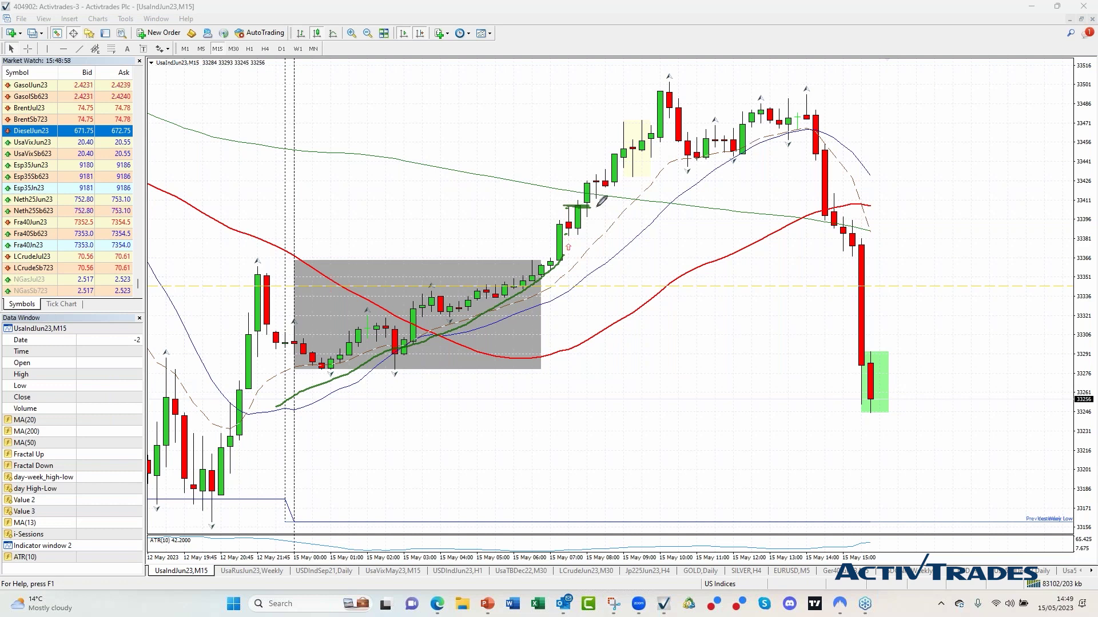
drag(586, 237, 592, 234)
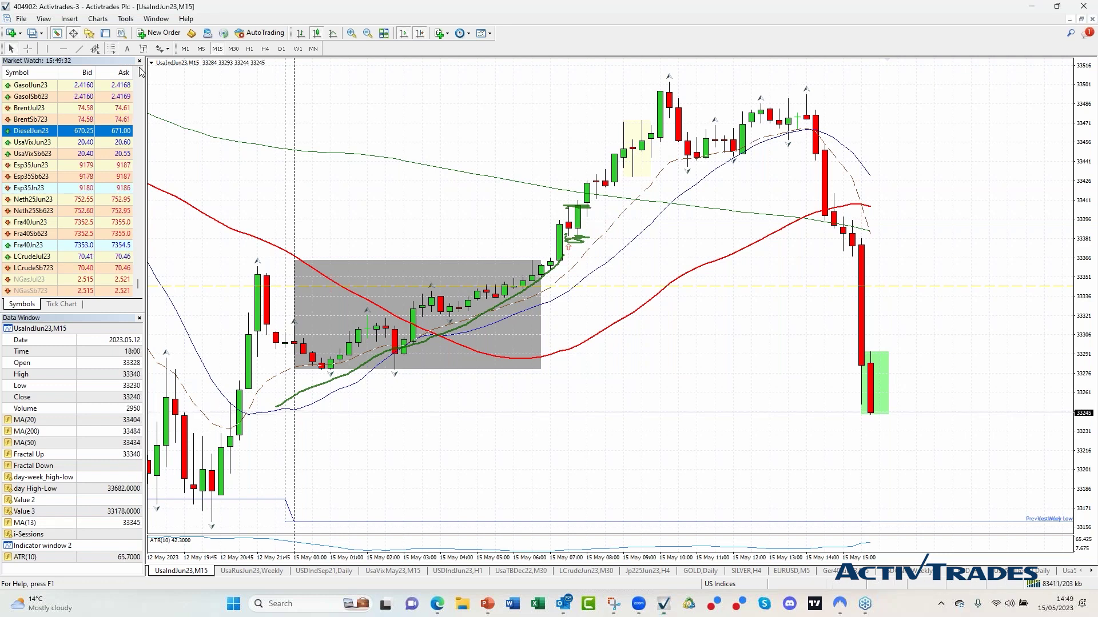
- Project Fibonacci levels across the marked breakout candle from 33407 to 33380, and remove them together with the pen annotations
drag(532, 201, 540, 242)
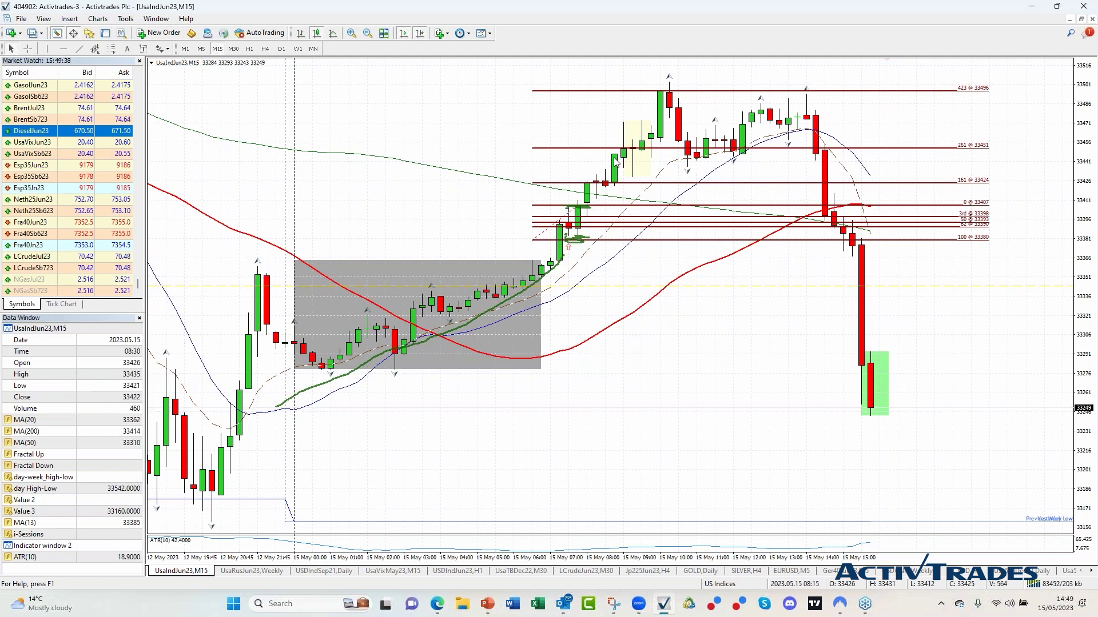
mouse_move(645, 150)
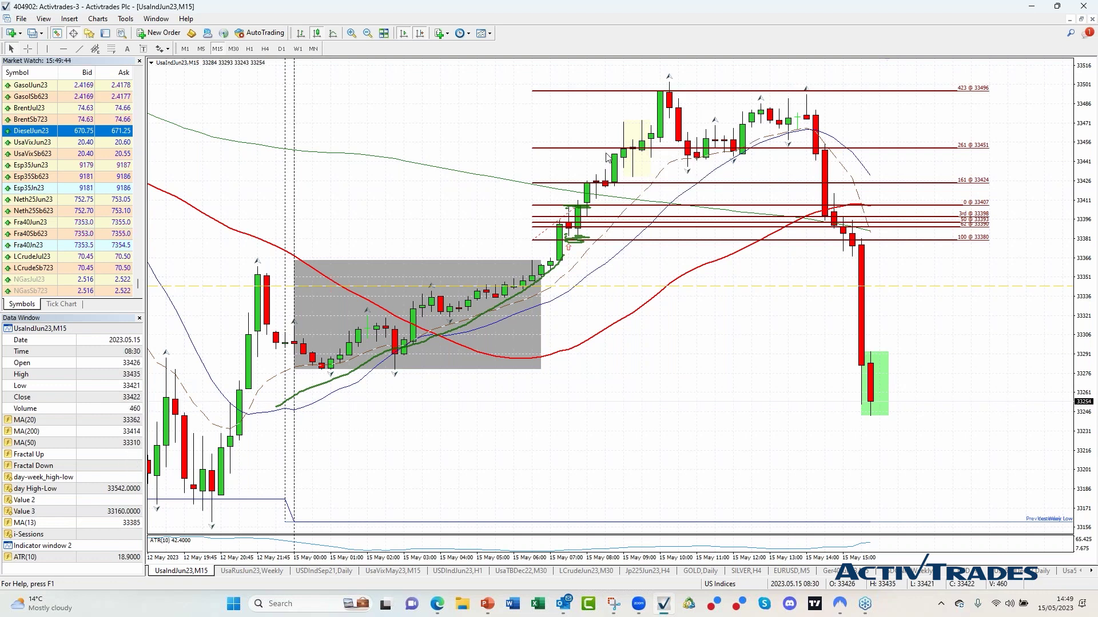
right_click(555, 227)
click(572, 263)
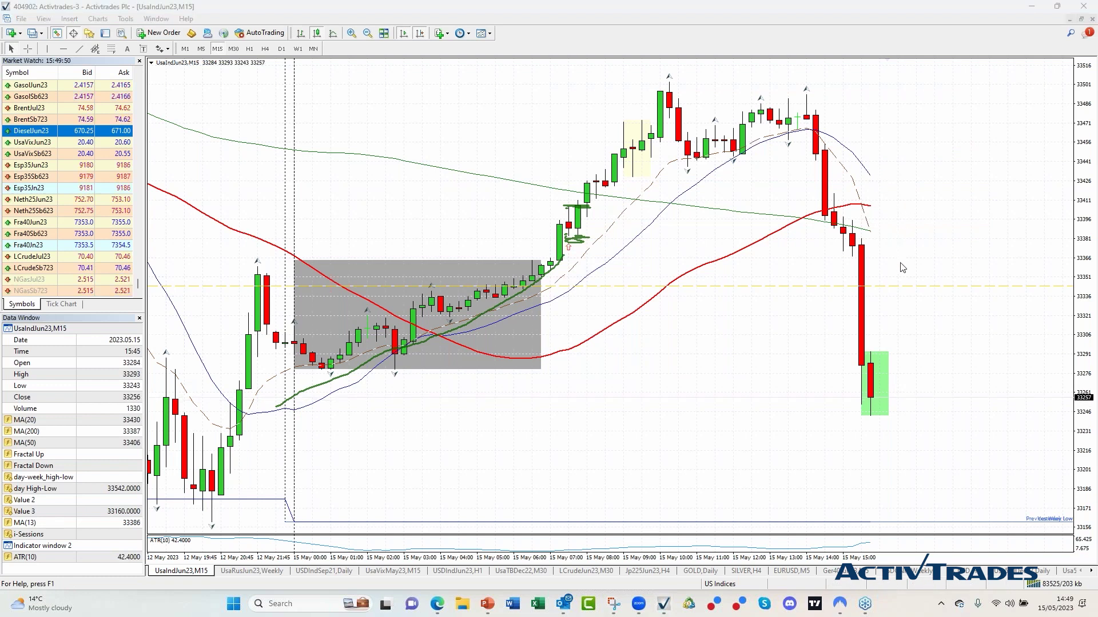
key(Escape)
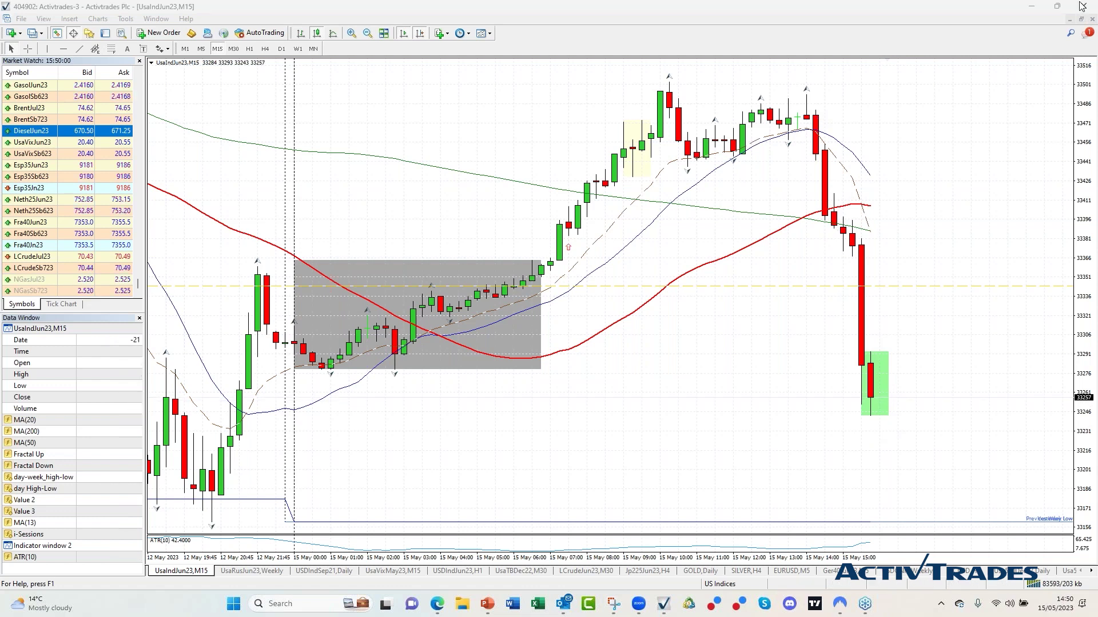
- Maximize the Usa500Jun23 chart to view it on M15 zoomed out, and return to the tiled layout
click(1081, 18)
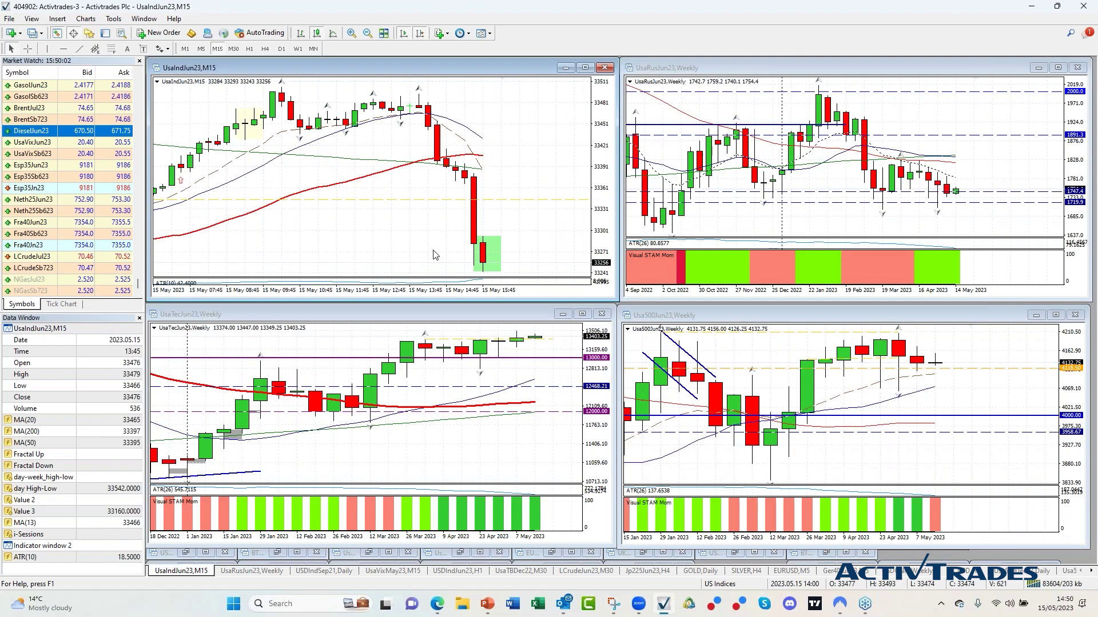
click(543, 314)
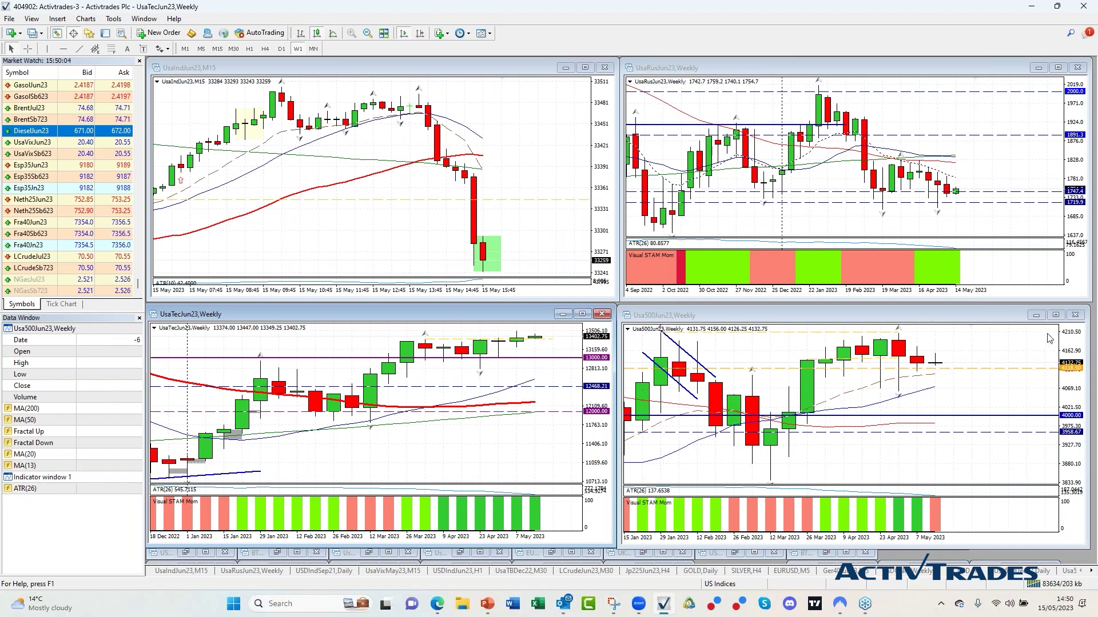
click(1056, 315)
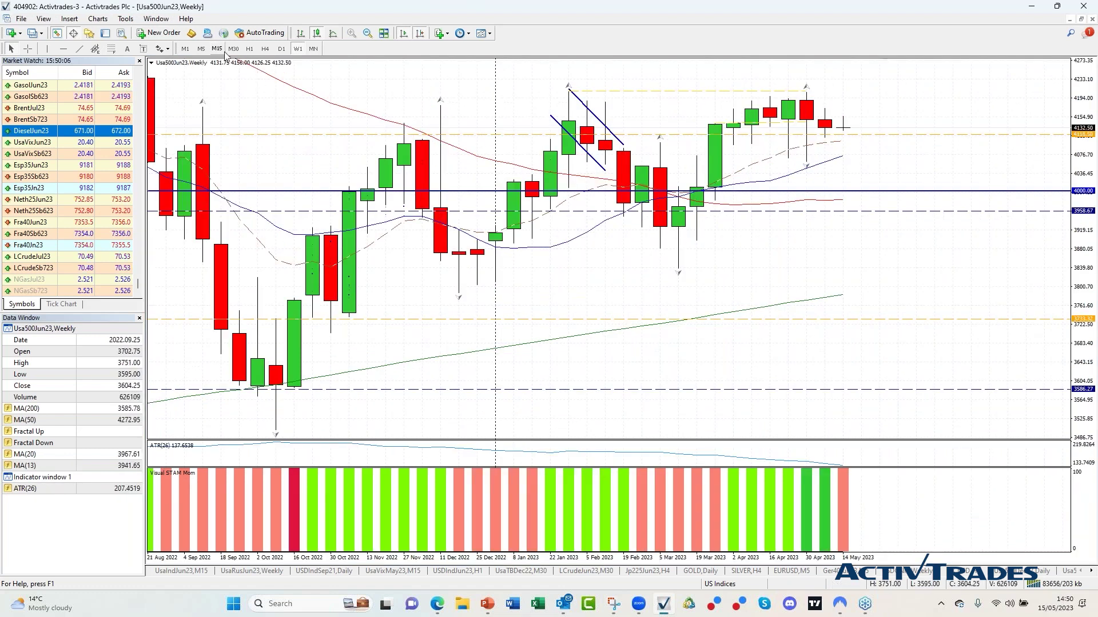
key(ctrl+Tab)
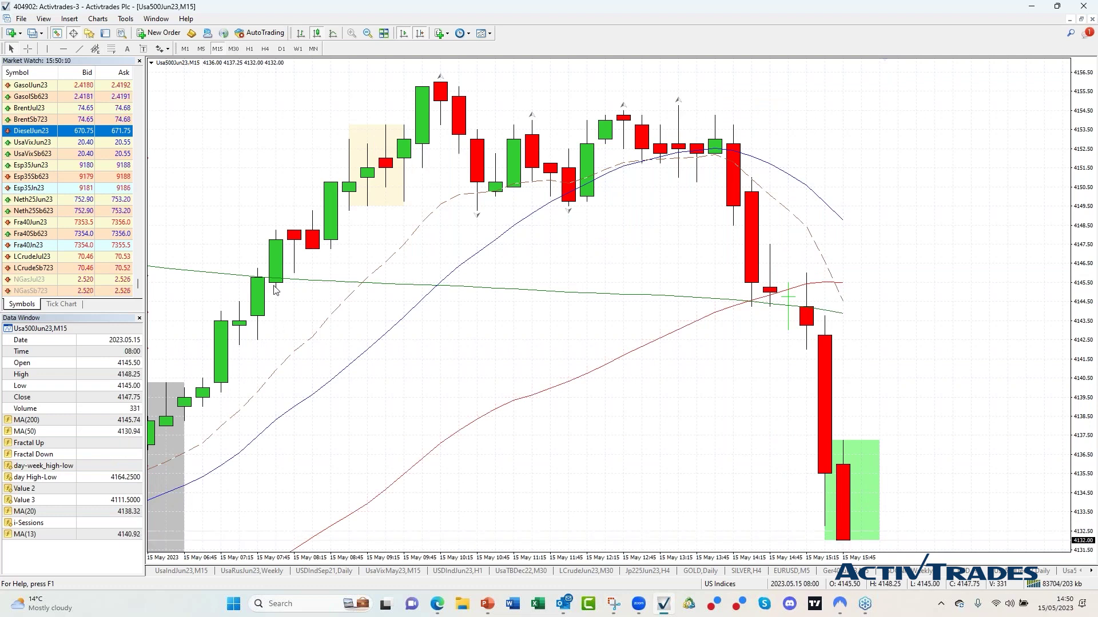
click(368, 33)
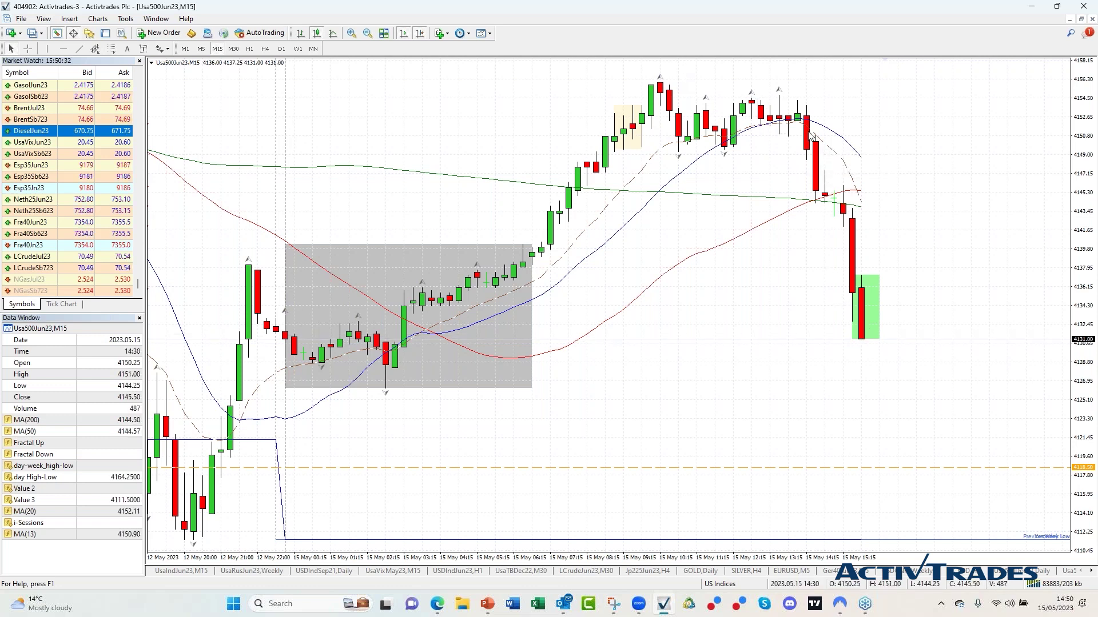
click(1081, 19)
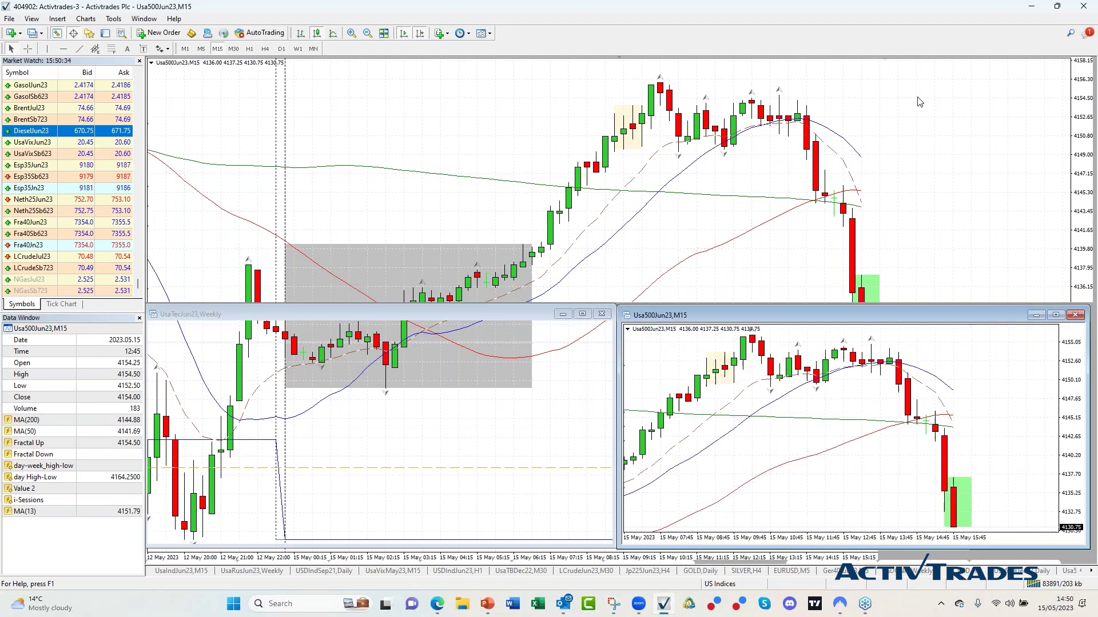
- Switch the UsaRusJun23 and UsaTecJun23 charts from weekly to the M15 timeframe
click(251, 571)
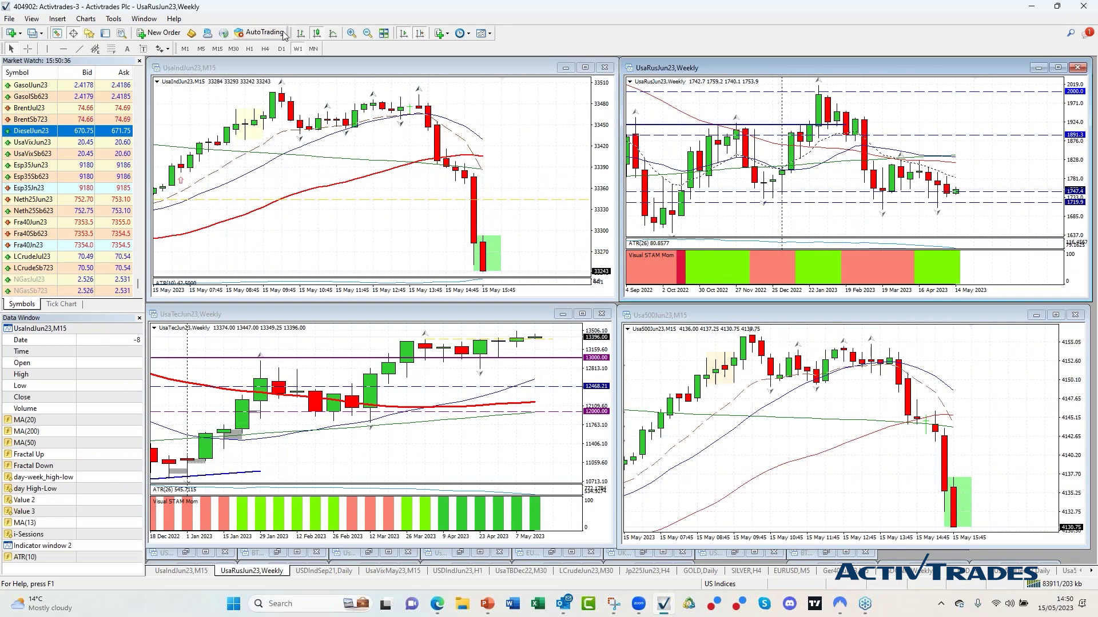
click(217, 49)
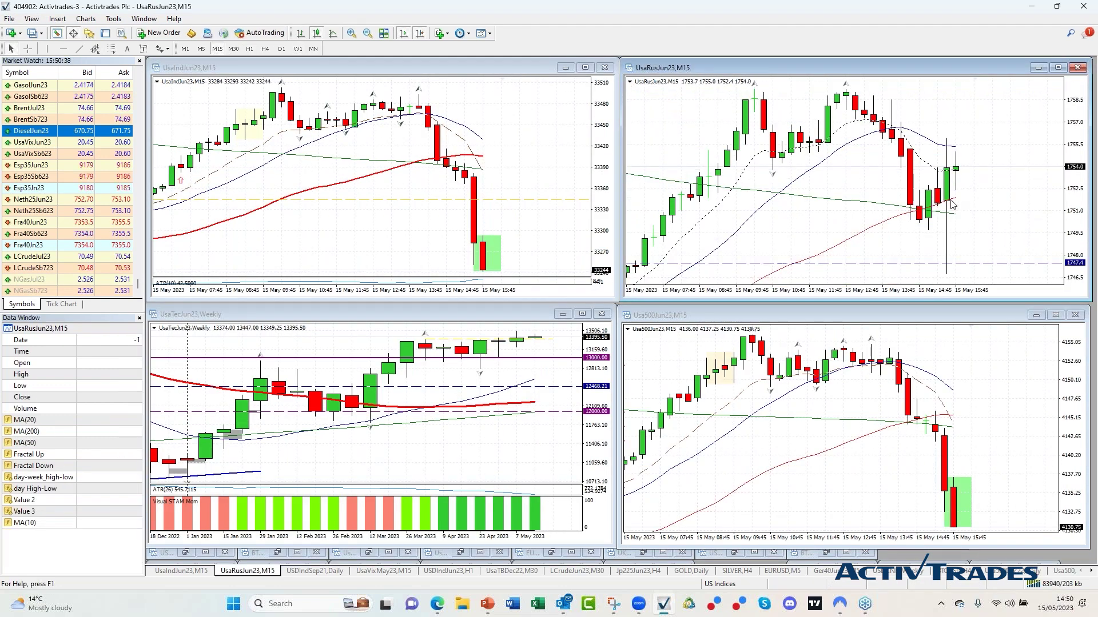
click(372, 400)
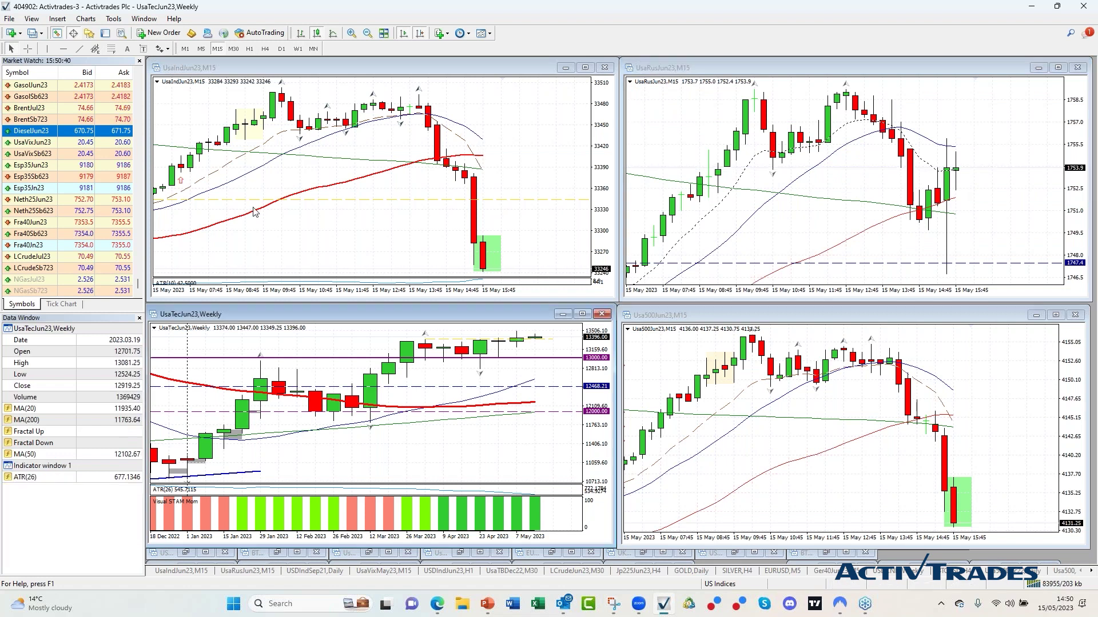
click(218, 49)
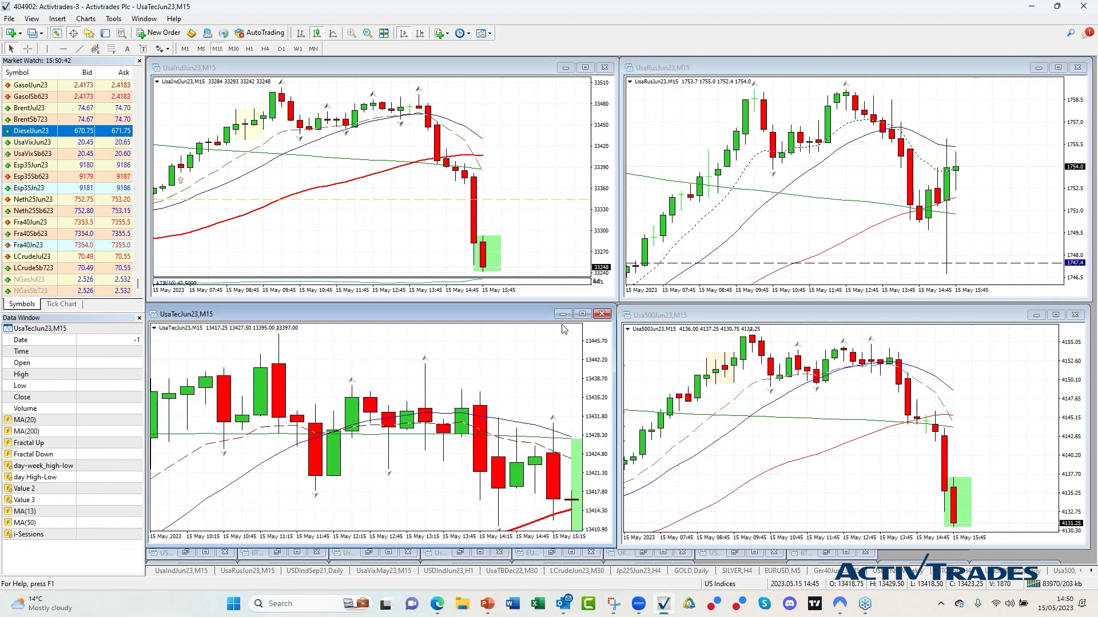
- Maximize the UsaTecJun23 chart to turn on chart shift and zoom out, and restore the tiled layout
double_click(353, 314)
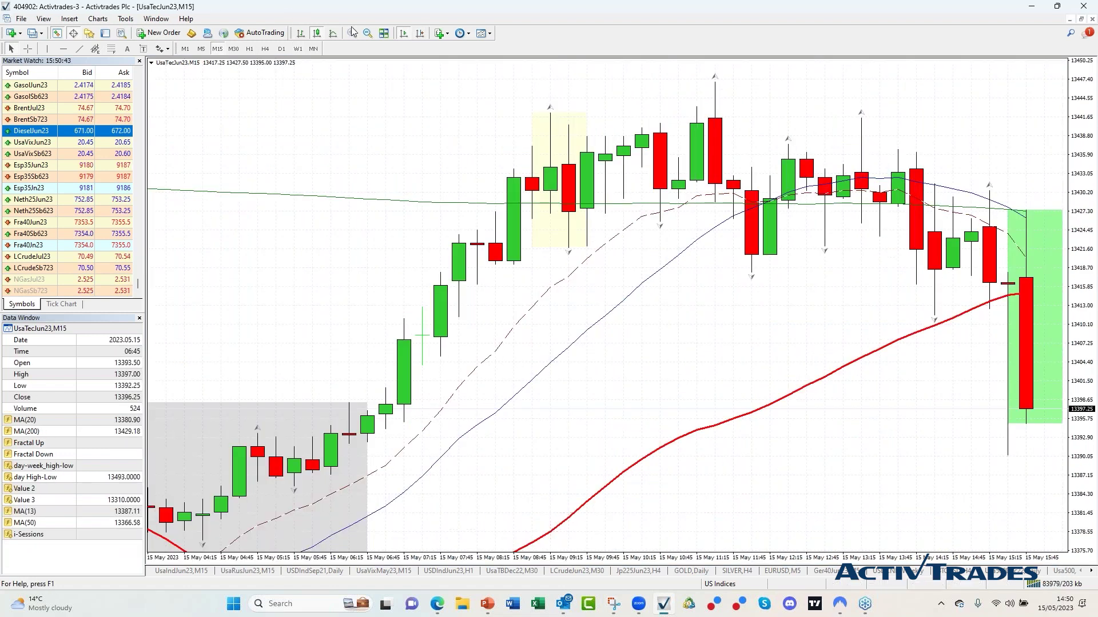
click(419, 33)
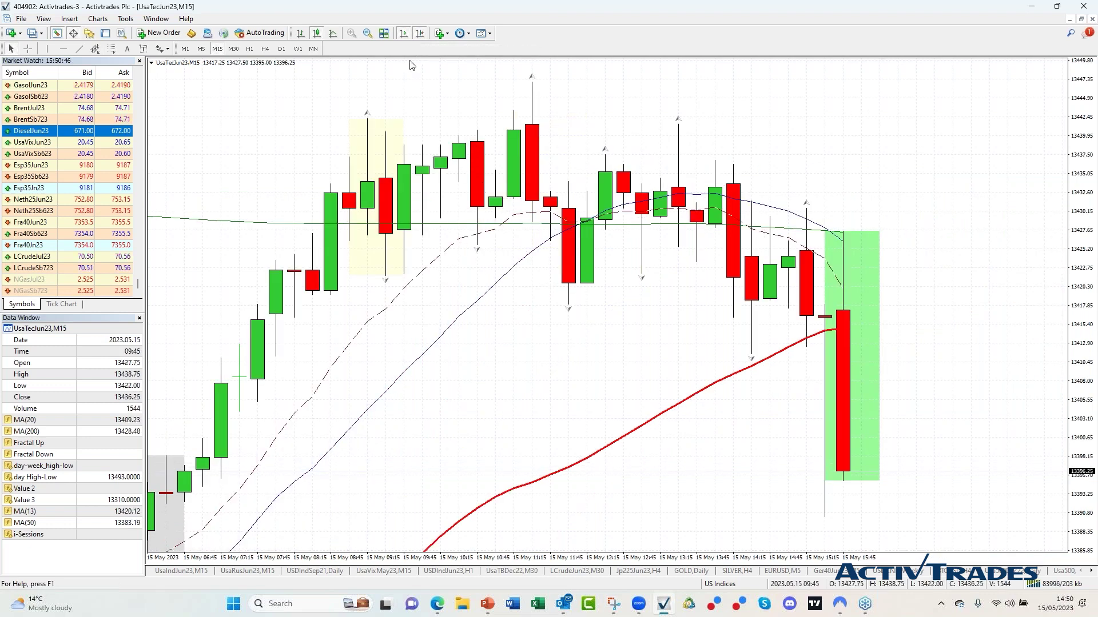
key(minus)
click(1081, 19)
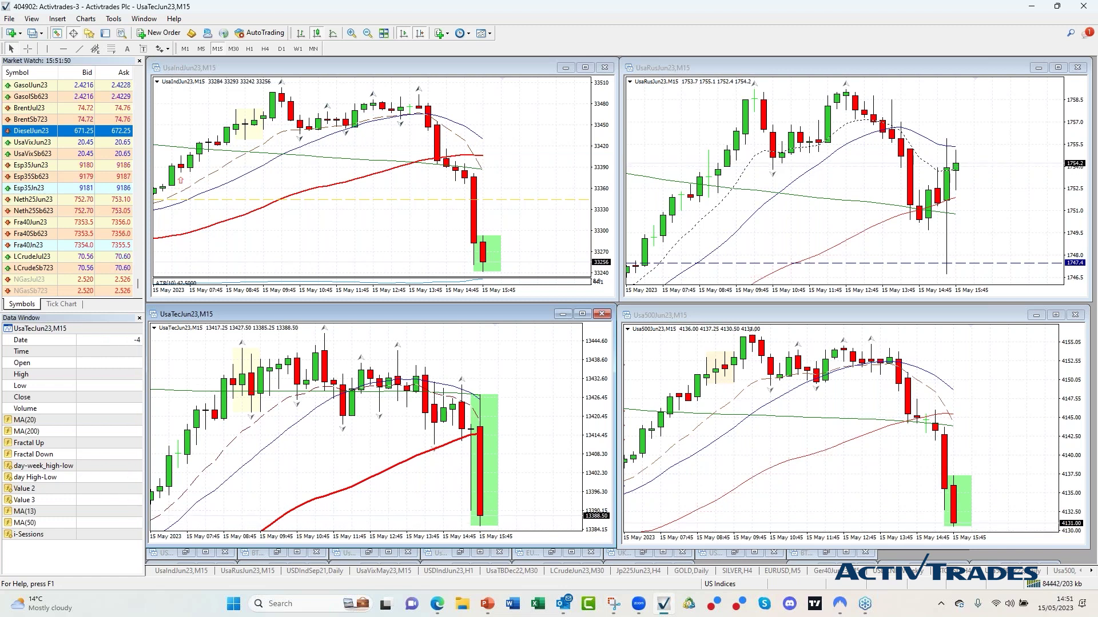
- Examine the latest drop on the UsaIndJun23 chart on M5 and zoomed out on M1, and return it to M15
click(406, 141)
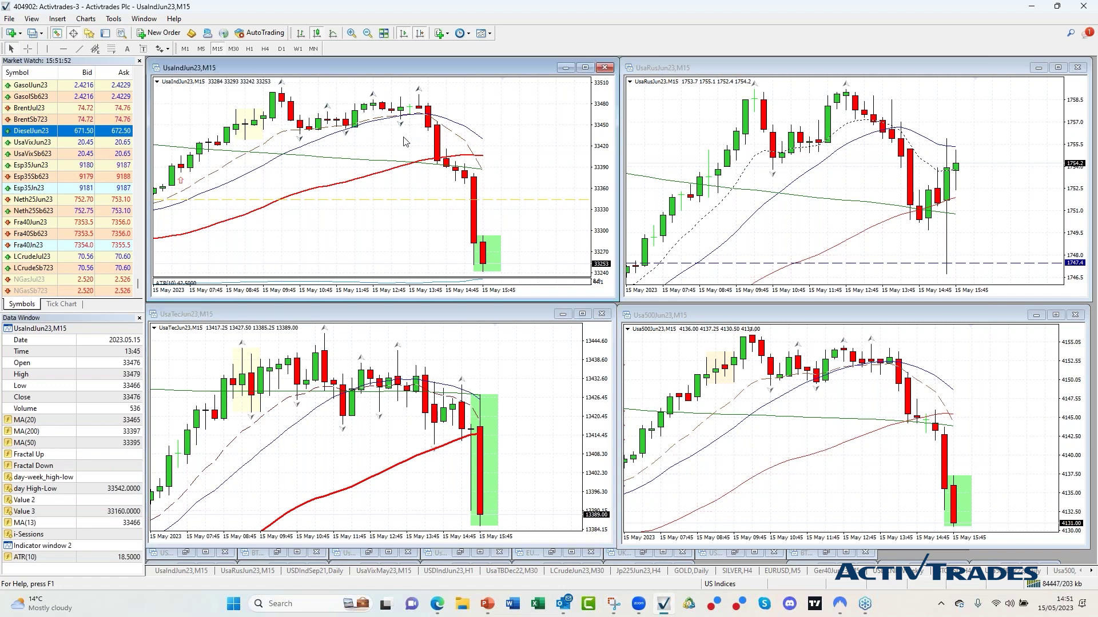
click(201, 48)
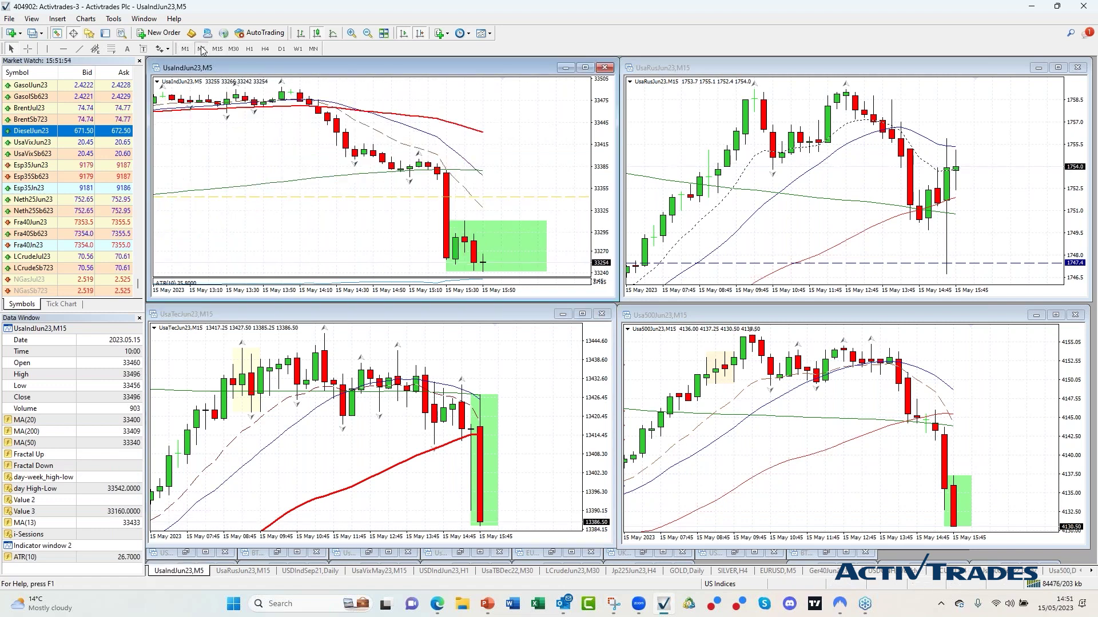
click(185, 49)
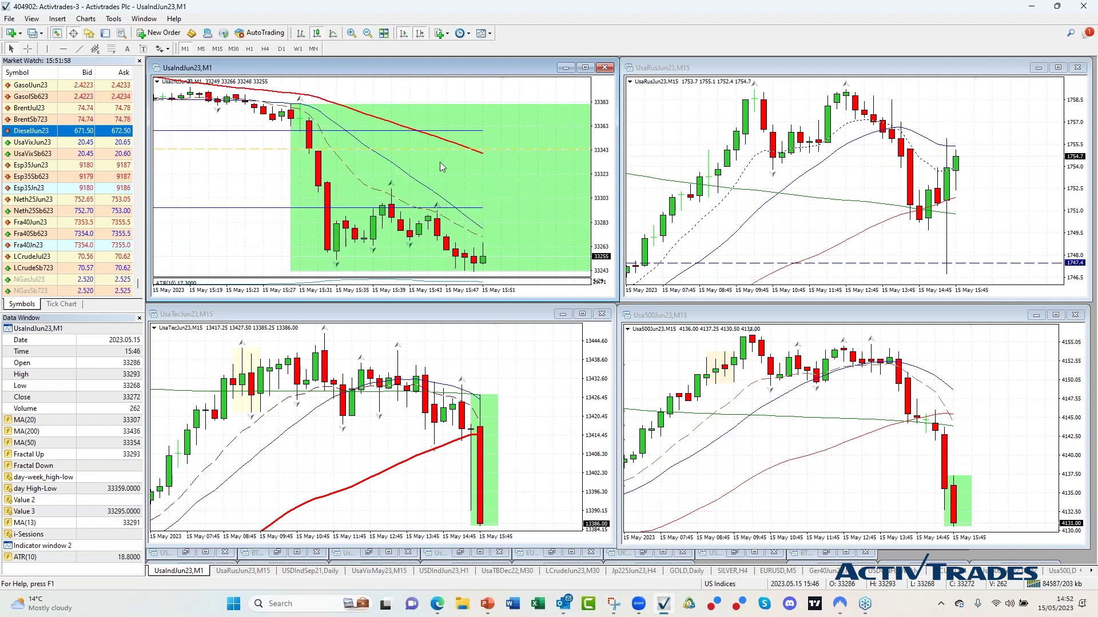
click(381, 33)
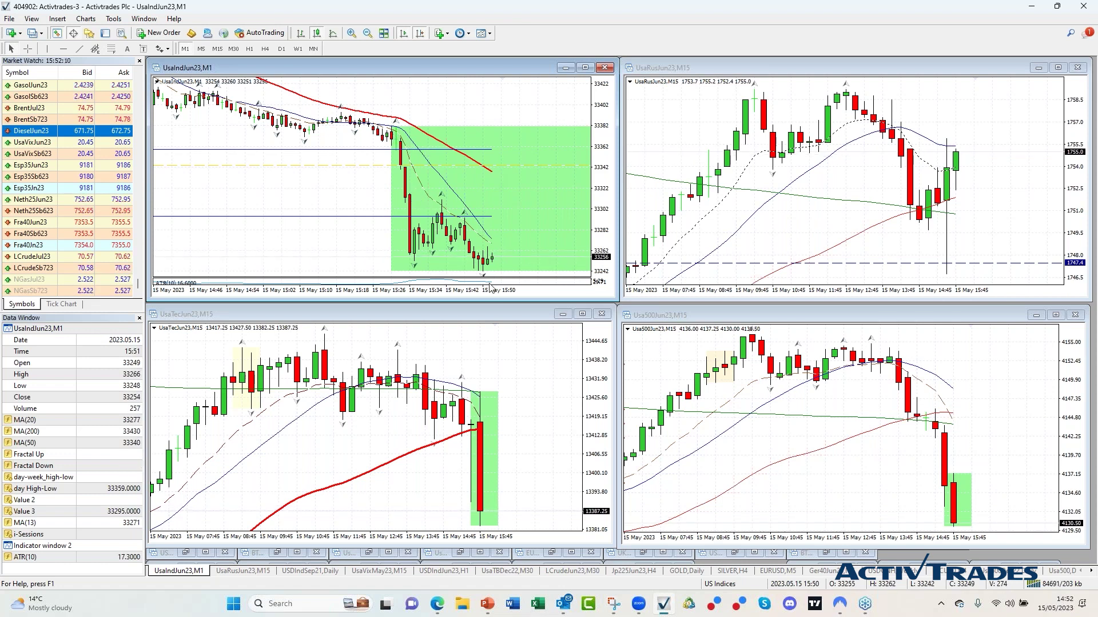
click(218, 49)
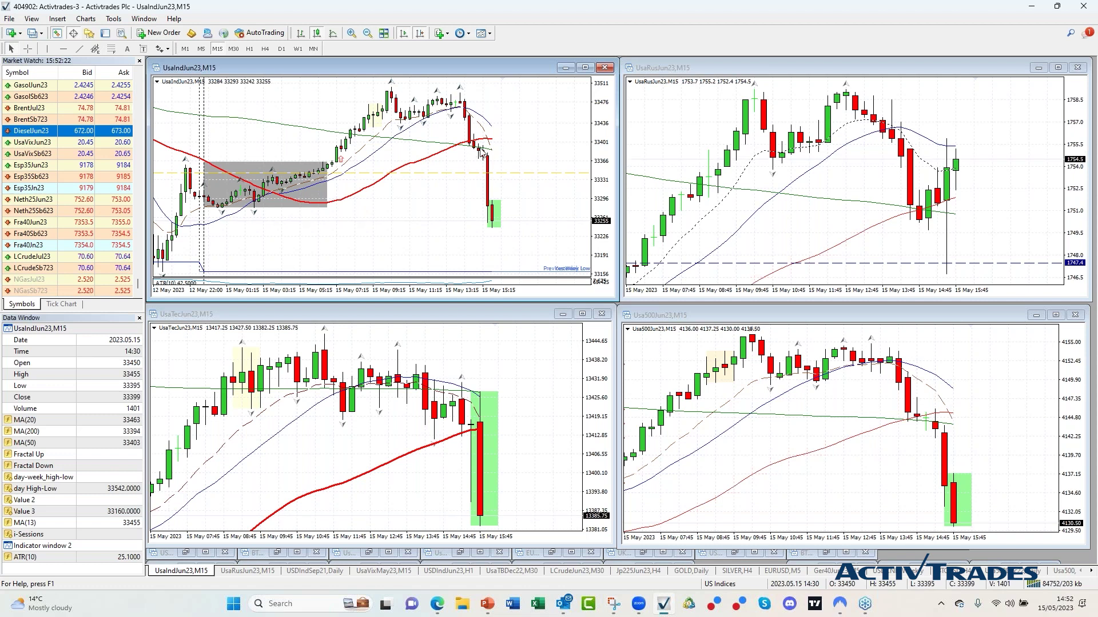
- Bring up the UsaVixMay23 M15 chart and close the Data Window to show more of the symbol list
click(377, 574)
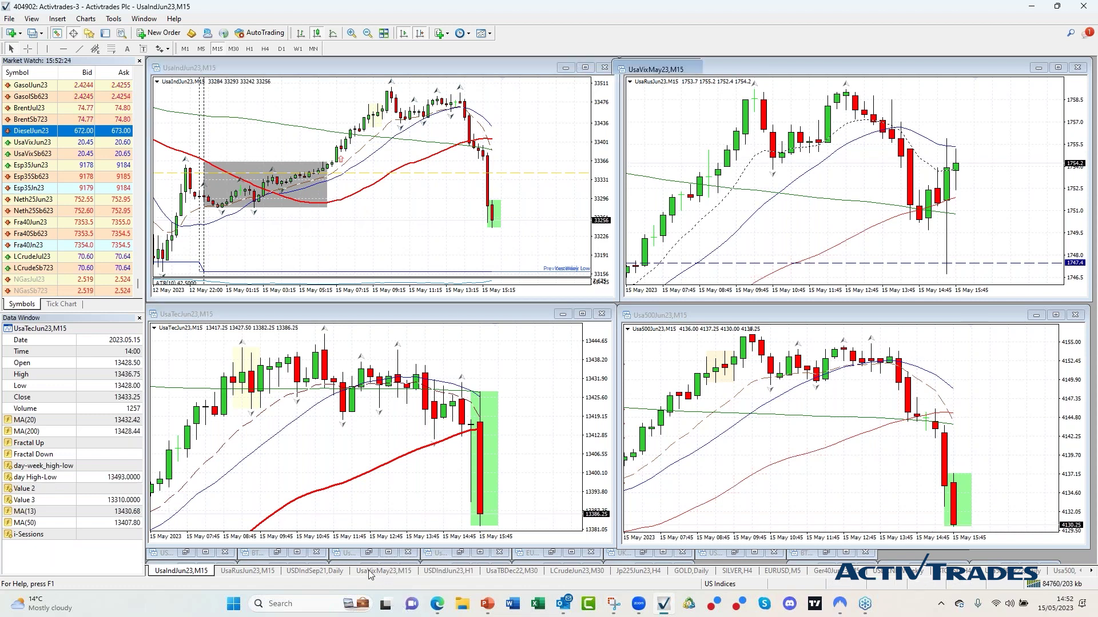
click(140, 319)
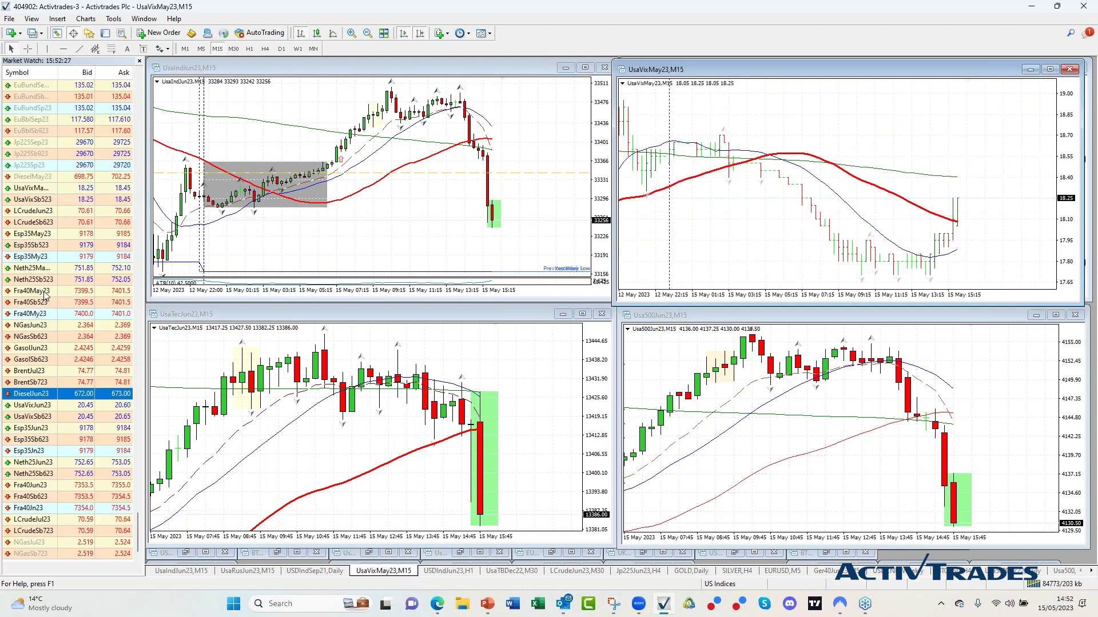
- Show all symbols in the Market Watch and load UsaVixJun23 into the UsaVixMay23 chart
right_click(44, 282)
key(Escape)
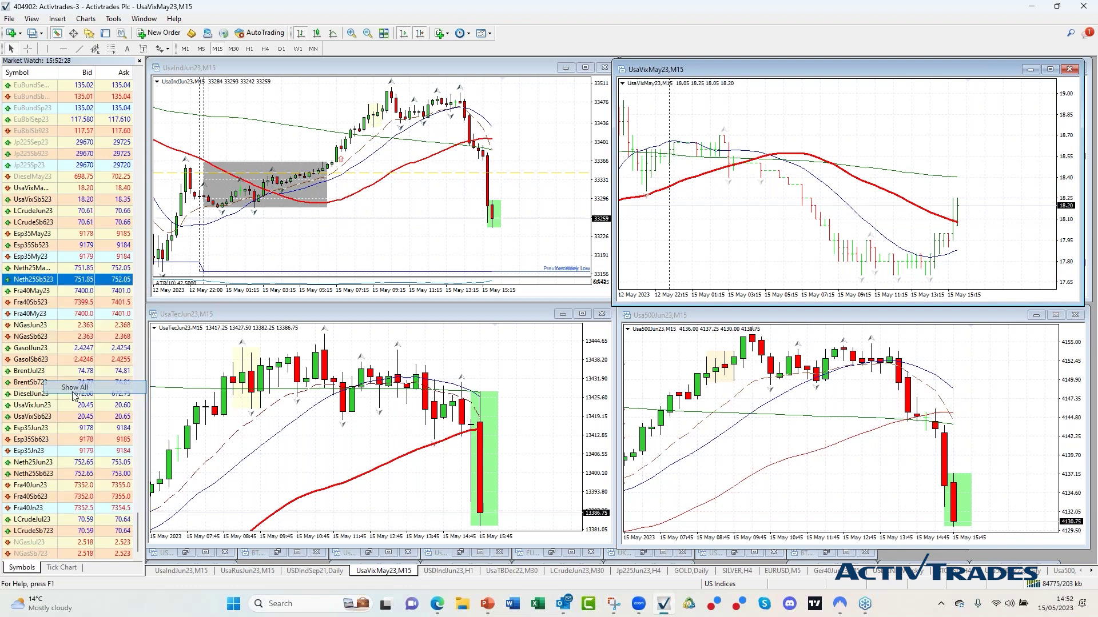
scroll(39, 365, down, 1)
click(30, 361)
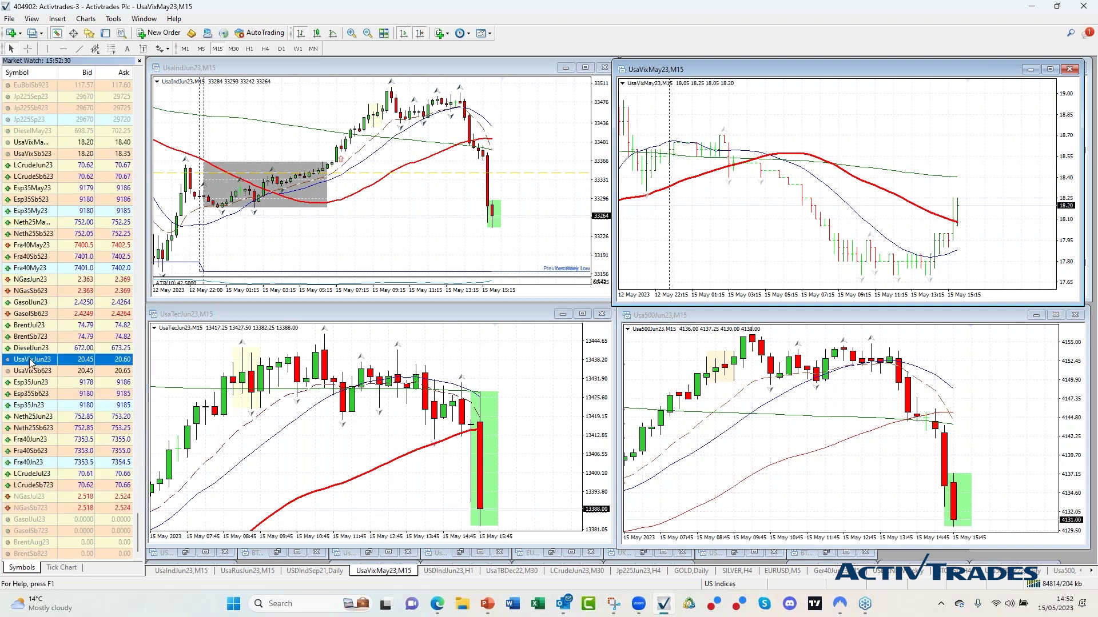
drag(27, 361, 829, 183)
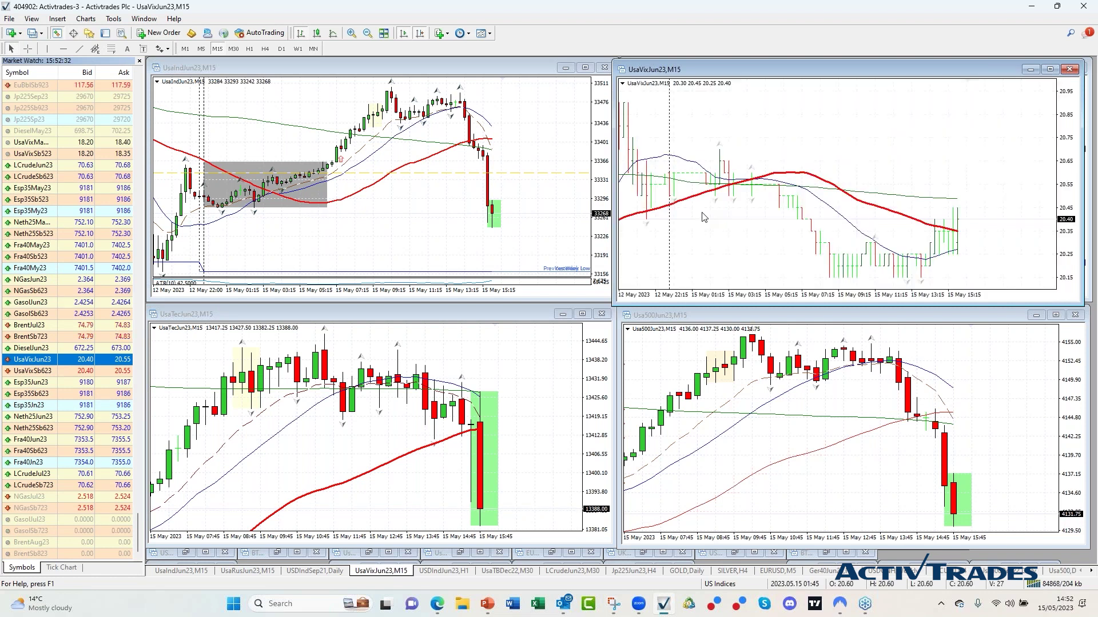
- Reopen the Data Window and minimize the UsaVixJun23 chart to bring back the UsaRusJun23 chart
click(73, 32)
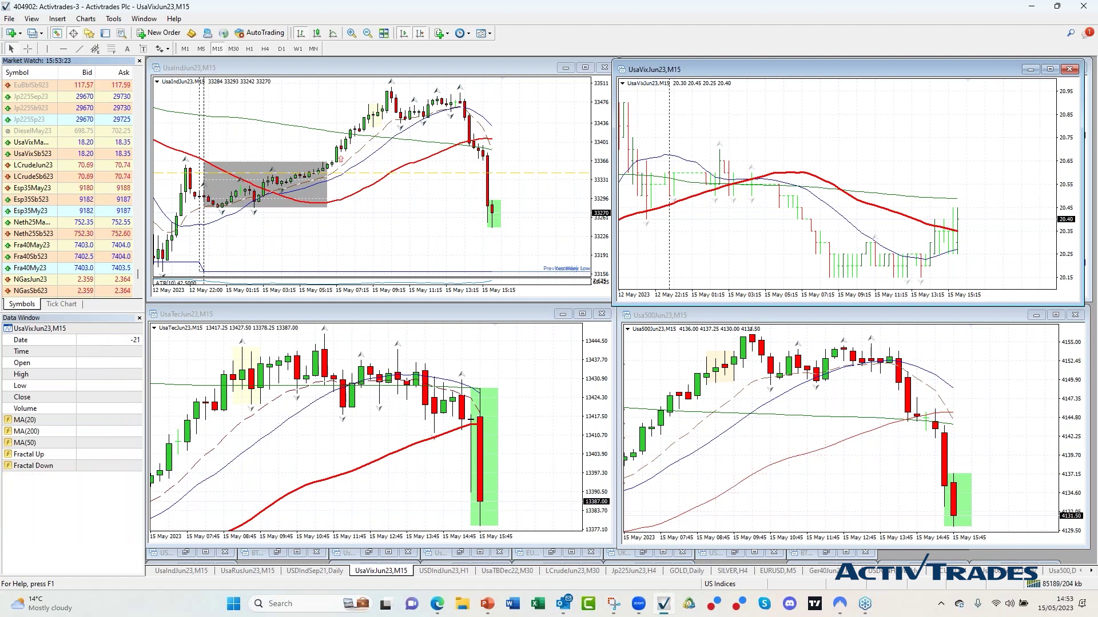
click(1031, 70)
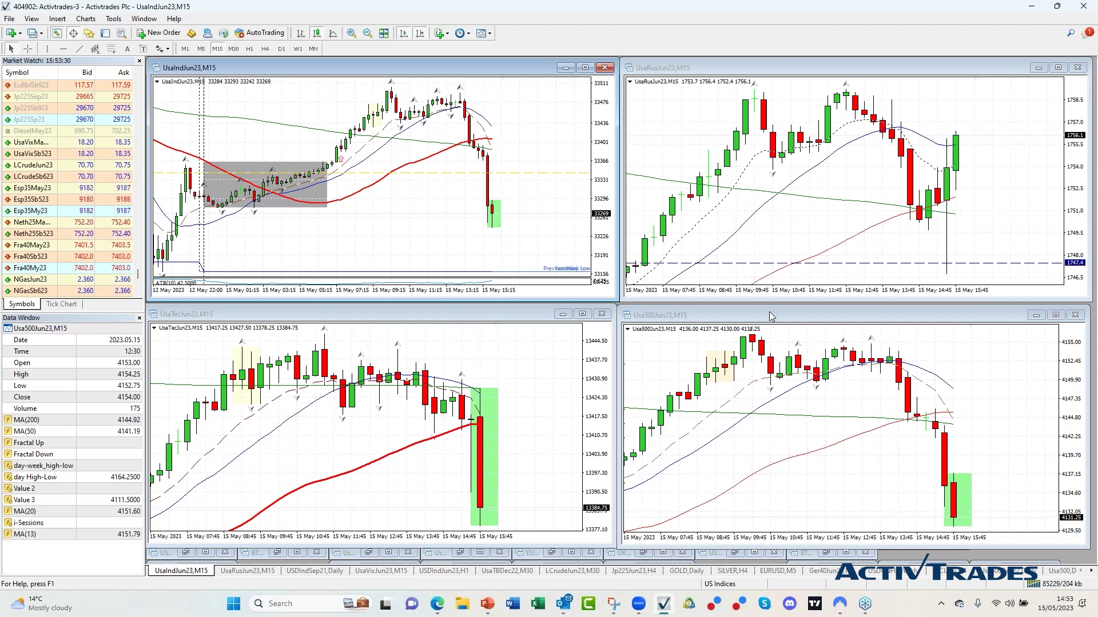
- Check the UsaIndJun23 and UsaTecJun23 charts on M5 and return them to M15
click(201, 49)
click(217, 51)
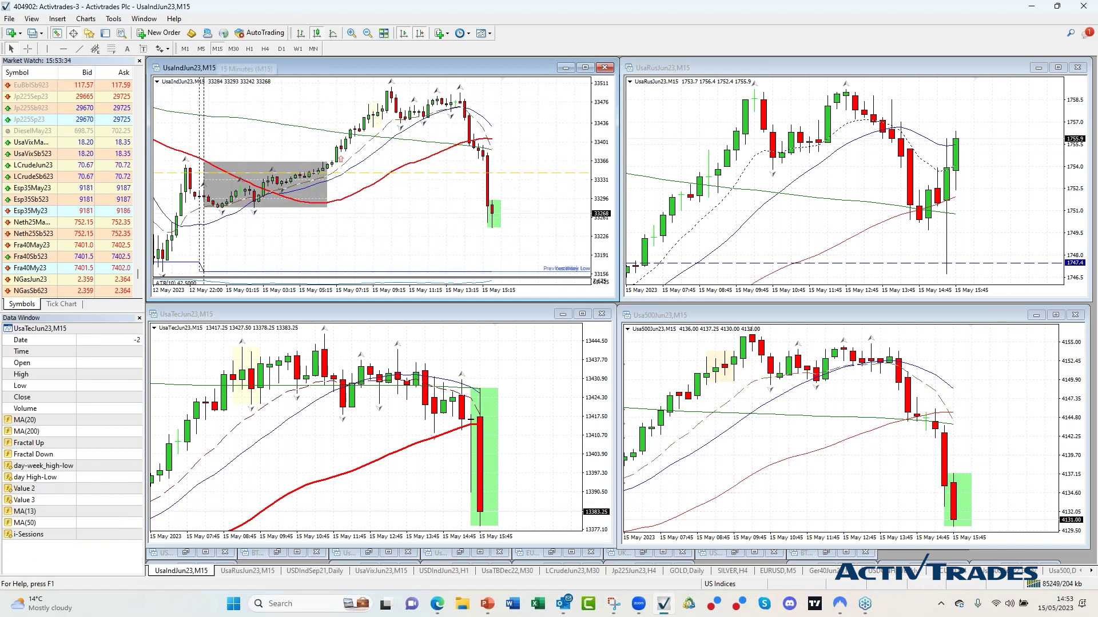
click(202, 50)
click(216, 50)
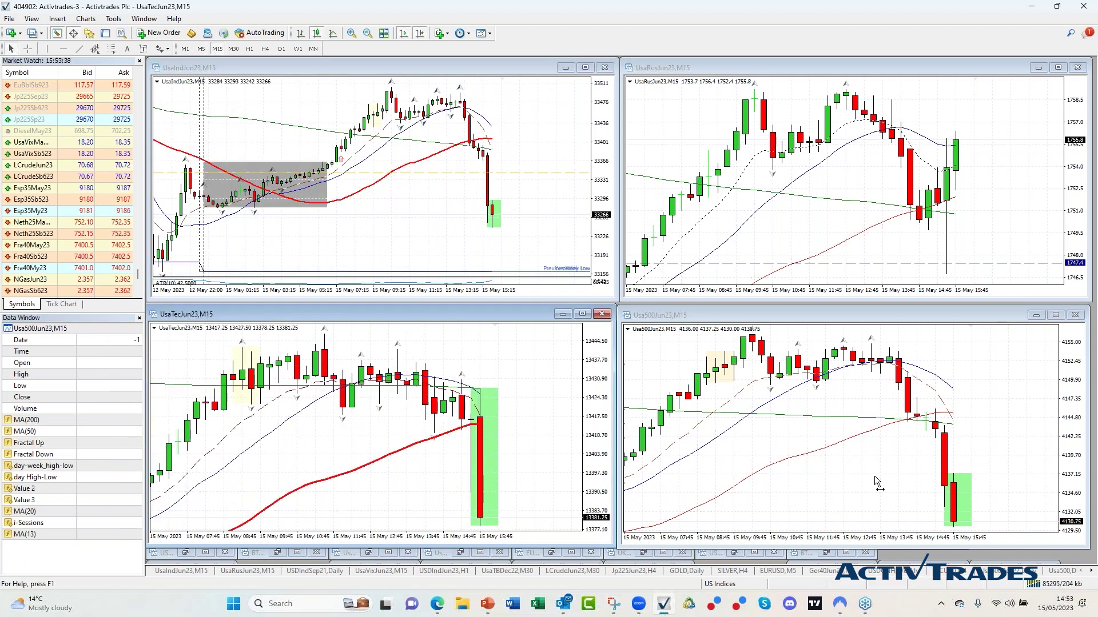
- Zoom the Usa500Jun23 M15 chart out until the price action since 12 May is shown
click(875, 480)
key(plus)
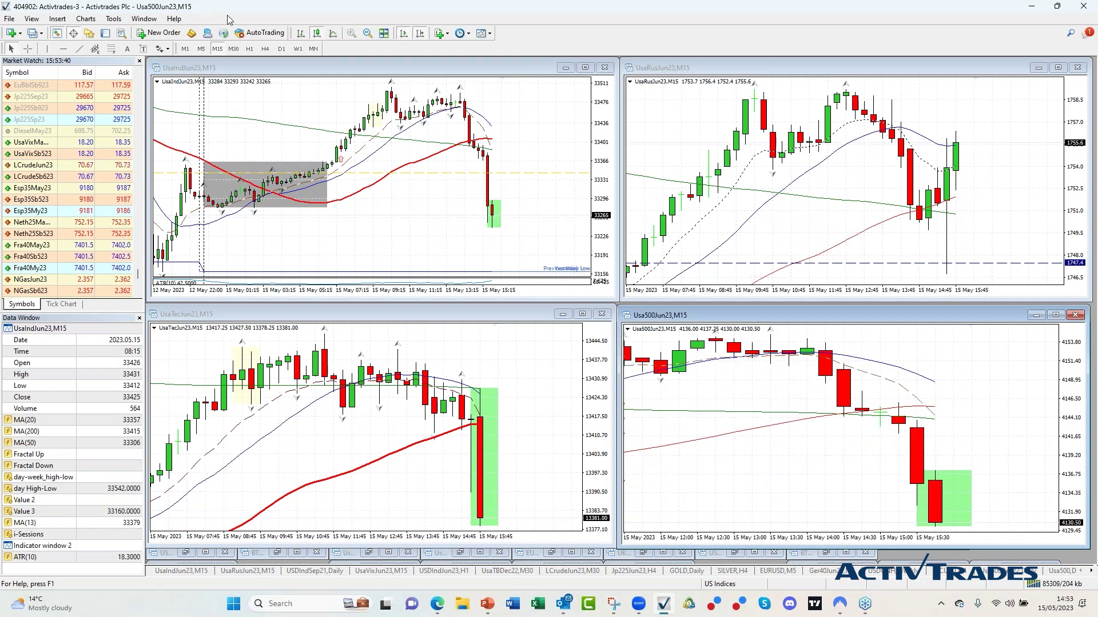
click(368, 32)
click(368, 33)
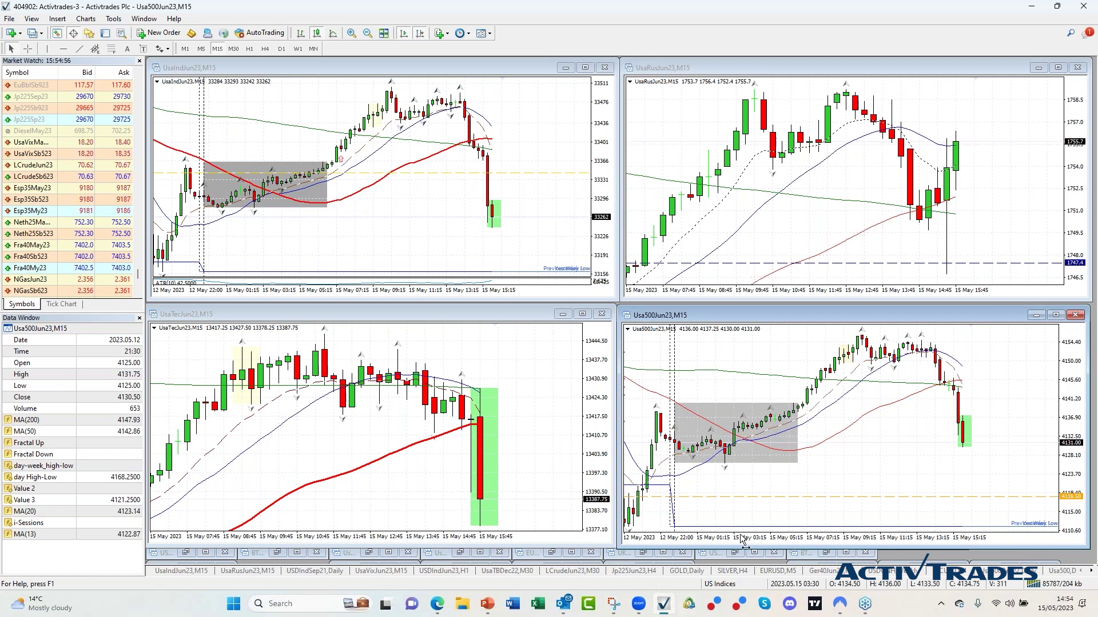
- Bring up the SILVER chart, view it on the weekly timeframe and switch it to daily
click(729, 571)
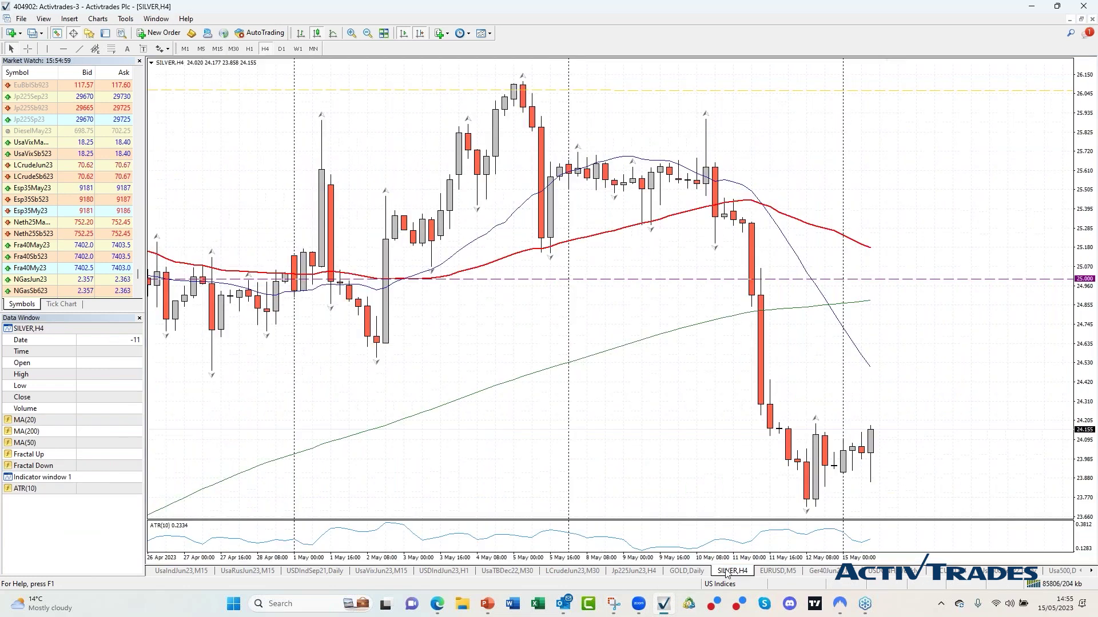
click(298, 48)
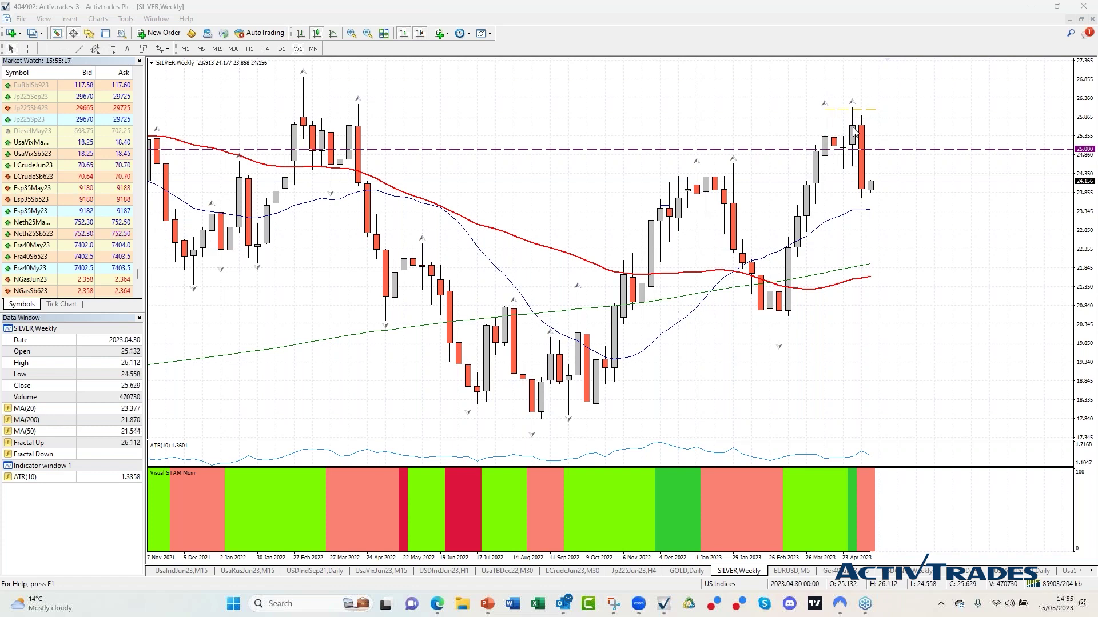
click(281, 49)
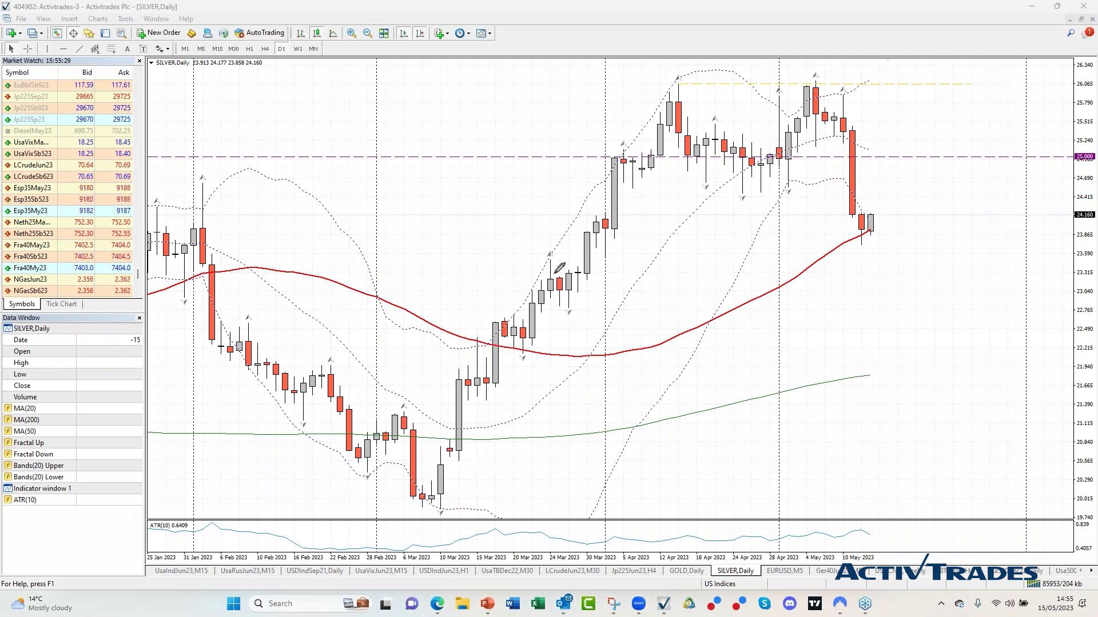
- Box the late-March consolidation candles on the SILVER daily chart, add a small mark near the March low, and erase the drawing
mouse_move(551, 271)
mouse_down()
mouse_move(582, 270)
mouse_move(551, 271)
mouse_move(550, 313)
mouse_move(584, 310)
mouse_up()
drag(579, 271, 572, 313)
drag(433, 442, 441, 446)
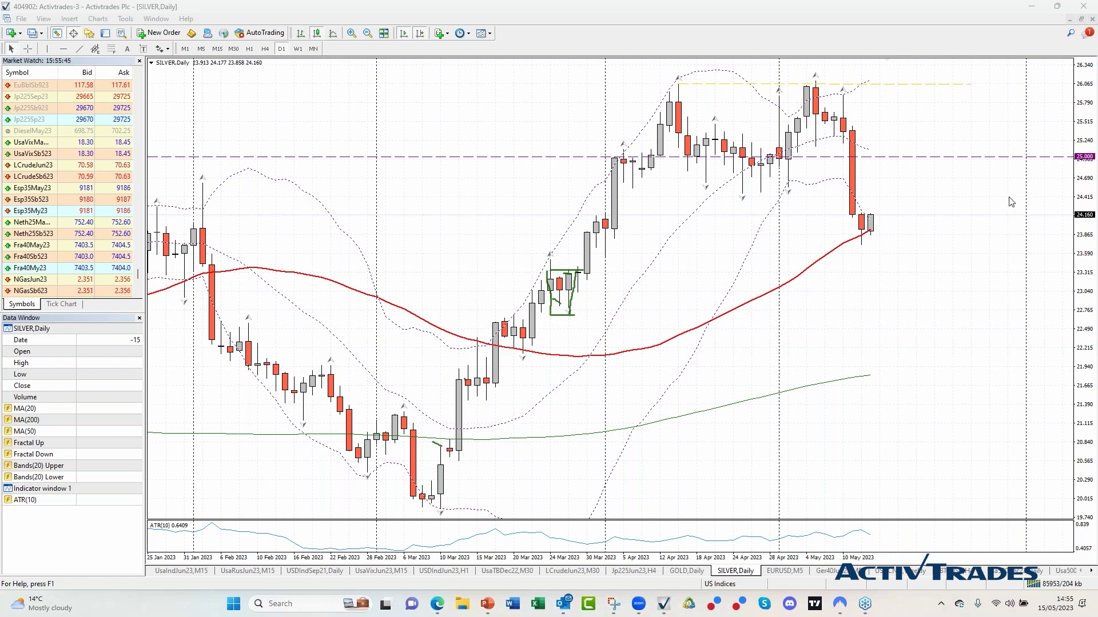
key(e)
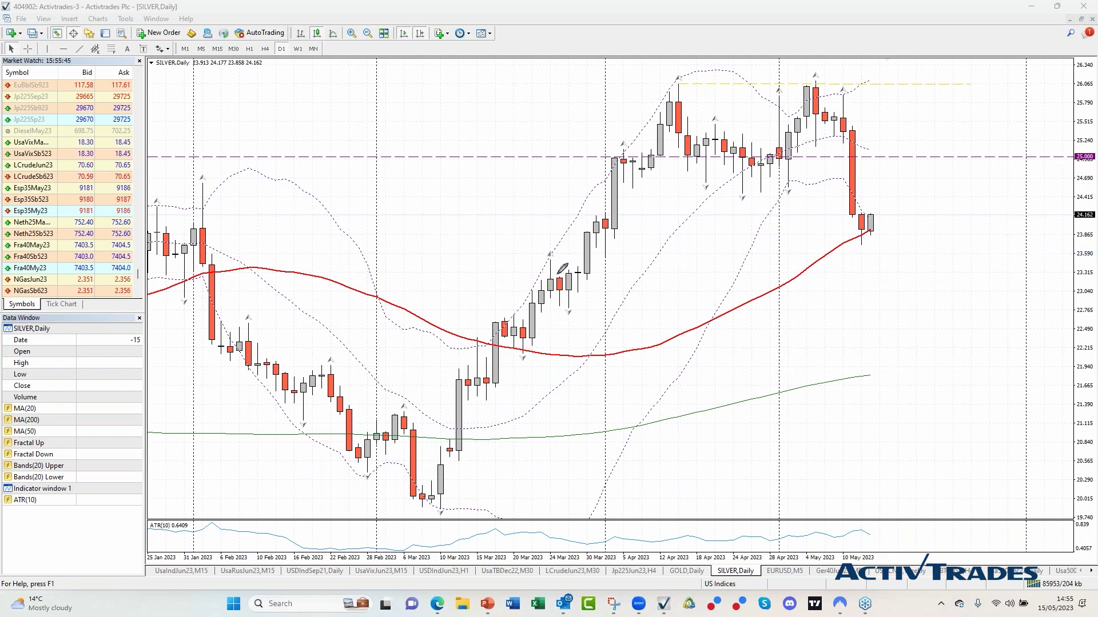
- Draw lines at the high and low of the late-March candles and an upward arrow above them
drag(550, 269, 580, 272)
drag(553, 309, 599, 319)
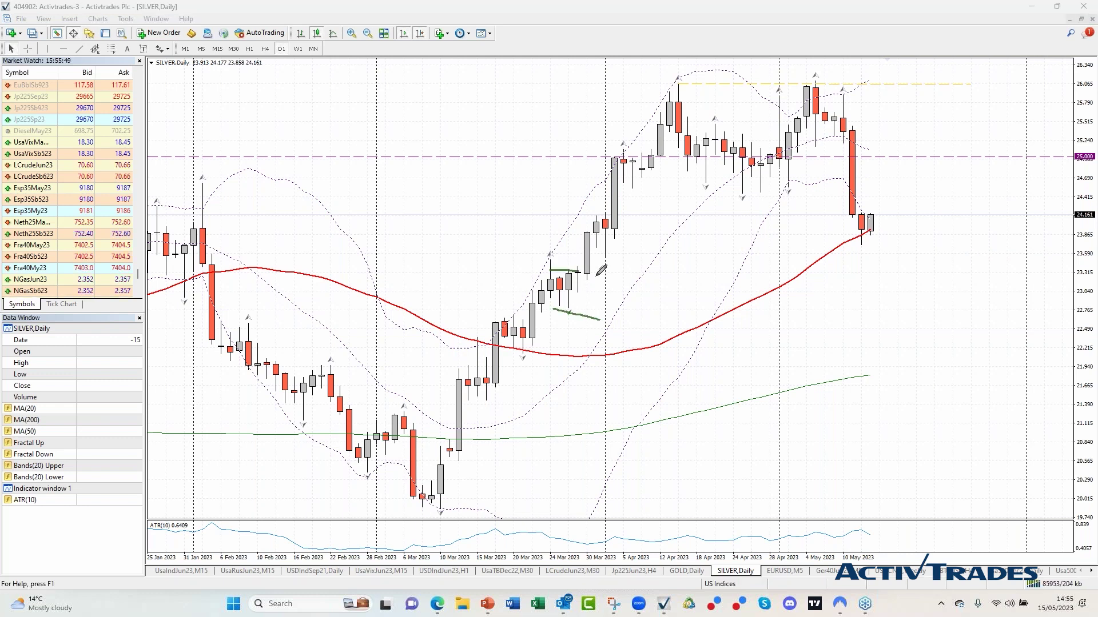
drag(556, 258, 572, 222)
- Draw short lines at the low and at the 25.000 high of the early-April rally candles
drag(601, 257, 612, 256)
drag(604, 157, 622, 157)
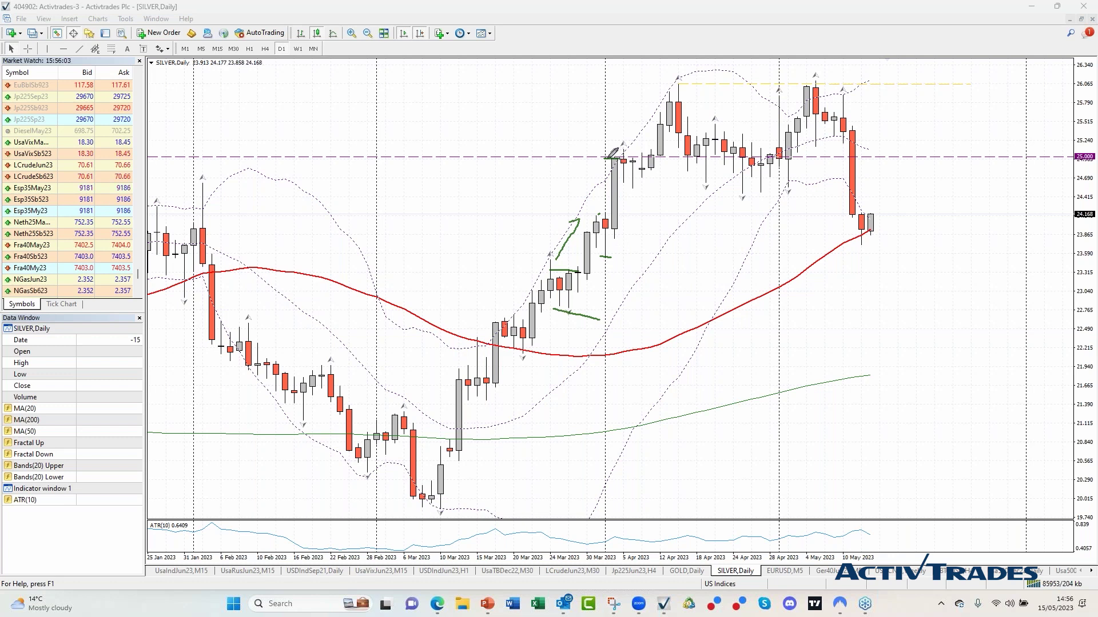
mouse_move(624, 158)
mouse_down()
mouse_move(600, 157)
mouse_move(633, 157)
mouse_up()
drag(600, 262, 625, 262)
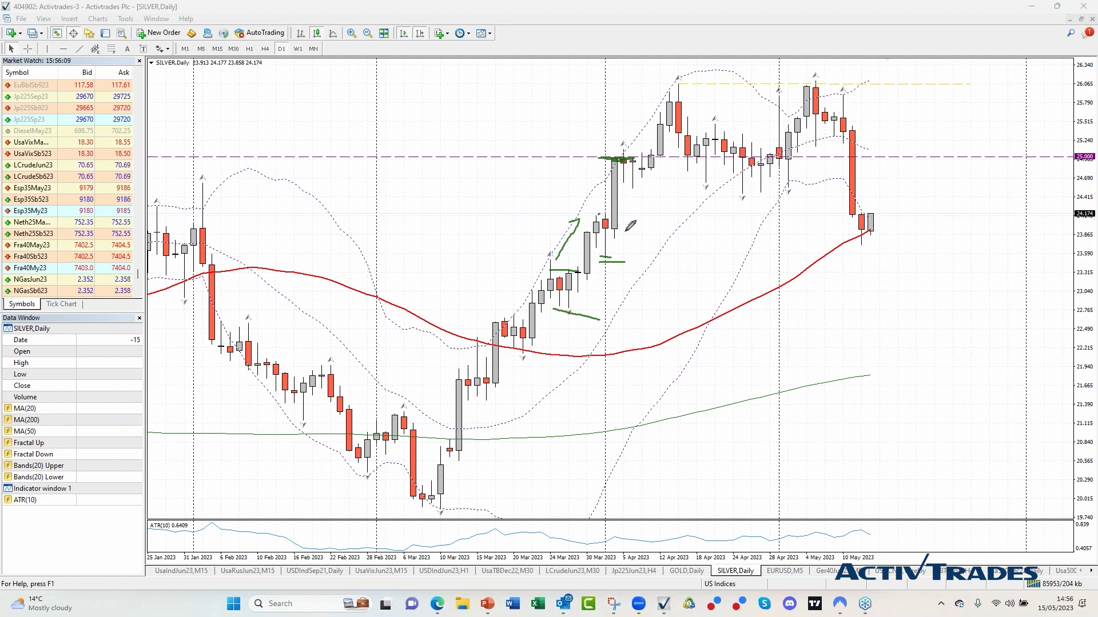
- Add check marks beside both lines, draw a line above the chart, circle the 25.000 price label, and clear all annotations
drag(634, 258, 649, 249)
drag(640, 166, 653, 164)
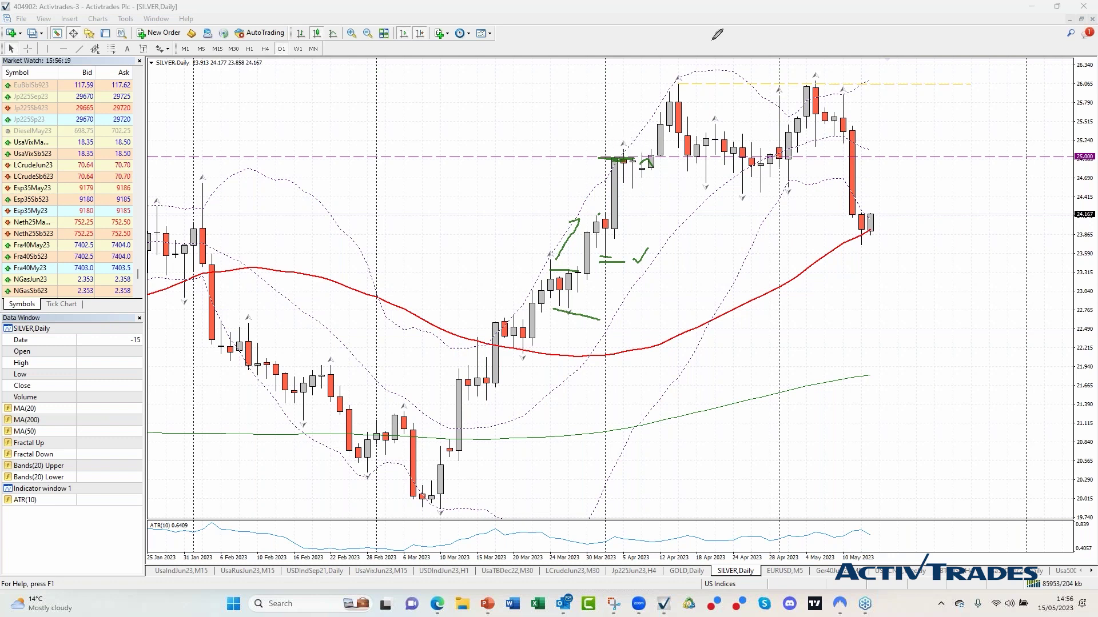
drag(681, 24, 771, 30)
mouse_move(1089, 154)
mouse_down()
mouse_move(1065, 151)
mouse_move(1088, 144)
mouse_up()
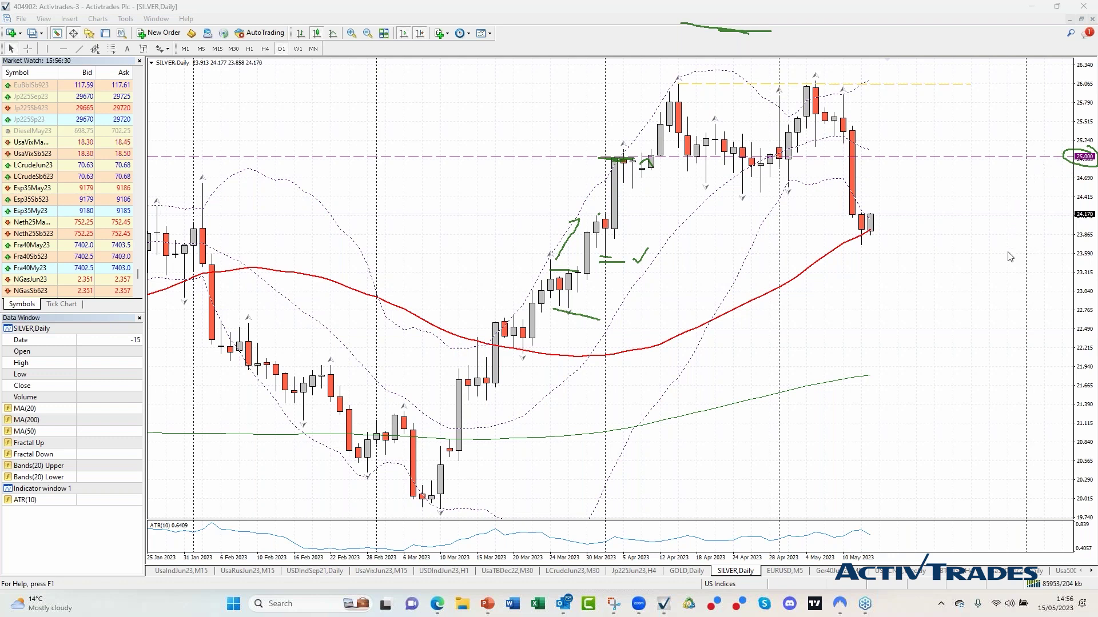
key(e)
- Draw lines at the high and low of the late-March candles, with check marks there and beneath the previous swing low
drag(540, 271, 609, 271)
mouse_move(534, 309)
mouse_down()
mouse_move(612, 310)
mouse_move(592, 303)
mouse_move(631, 284)
mouse_up()
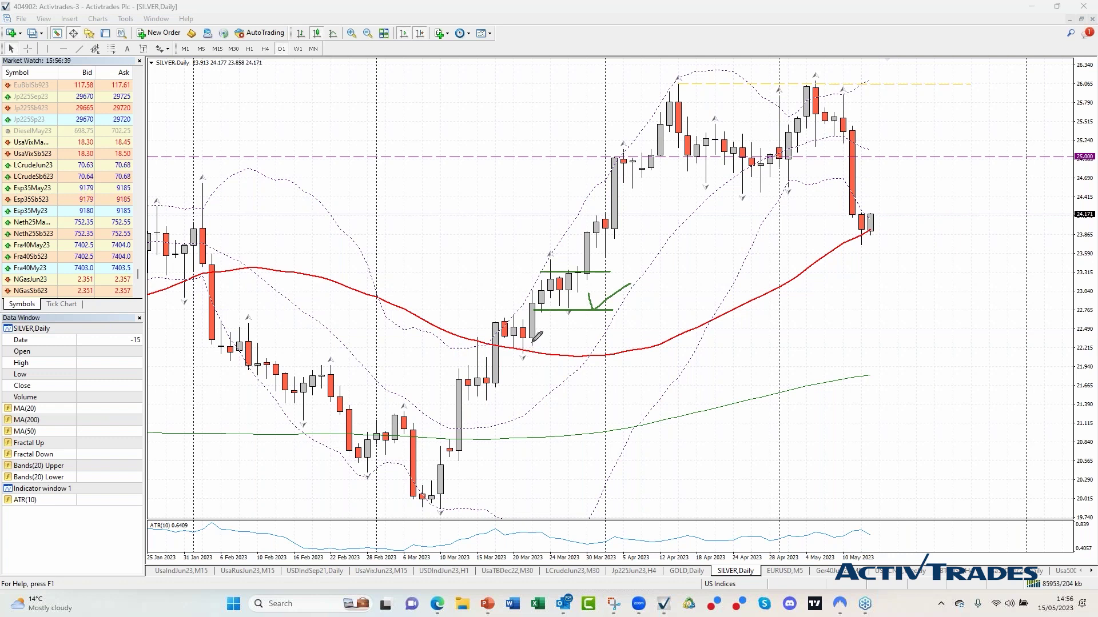
drag(538, 352, 563, 336)
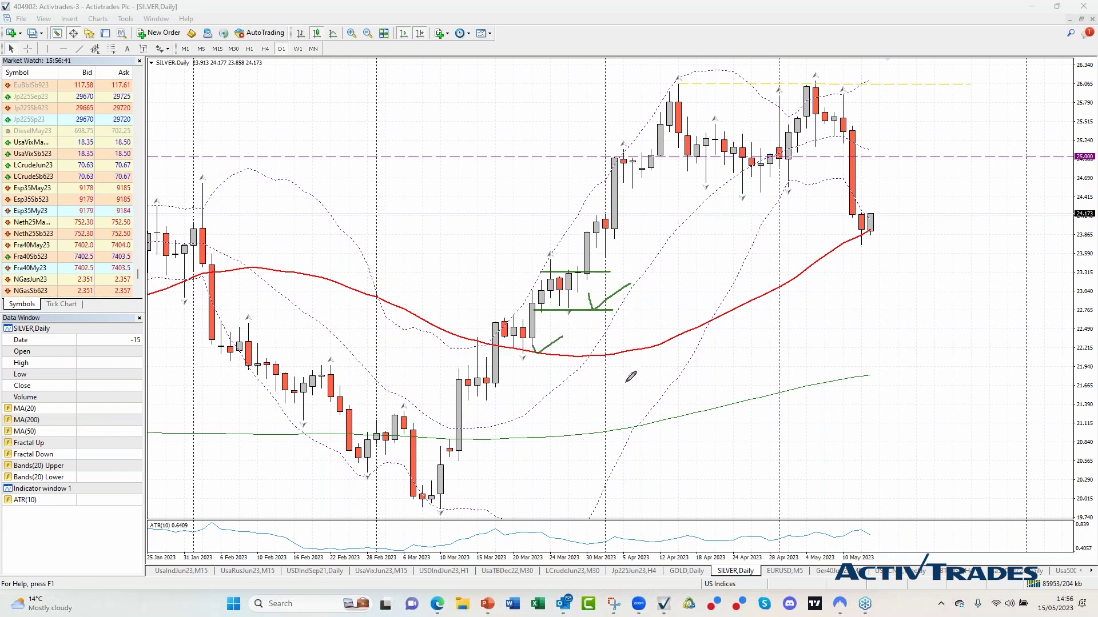
- Mark the early-April candles' high and low with short lines and arrowheads, and draw a line above the chart
drag(601, 156, 627, 154)
drag(600, 257, 614, 256)
drag(578, 164, 591, 165)
drag(575, 249, 590, 248)
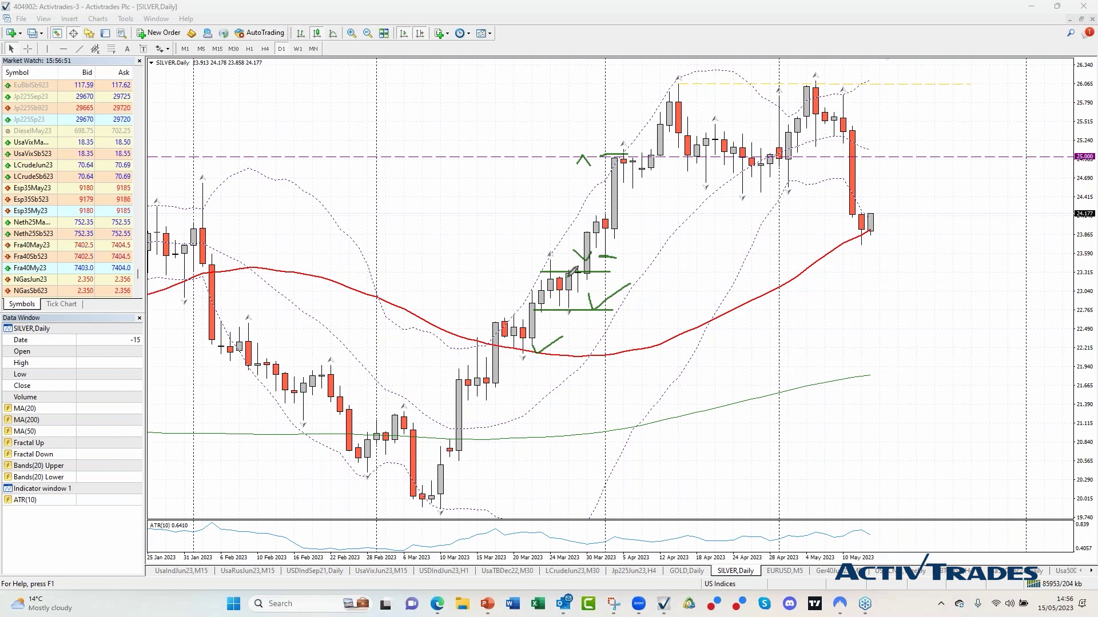
drag(692, 22, 721, 21)
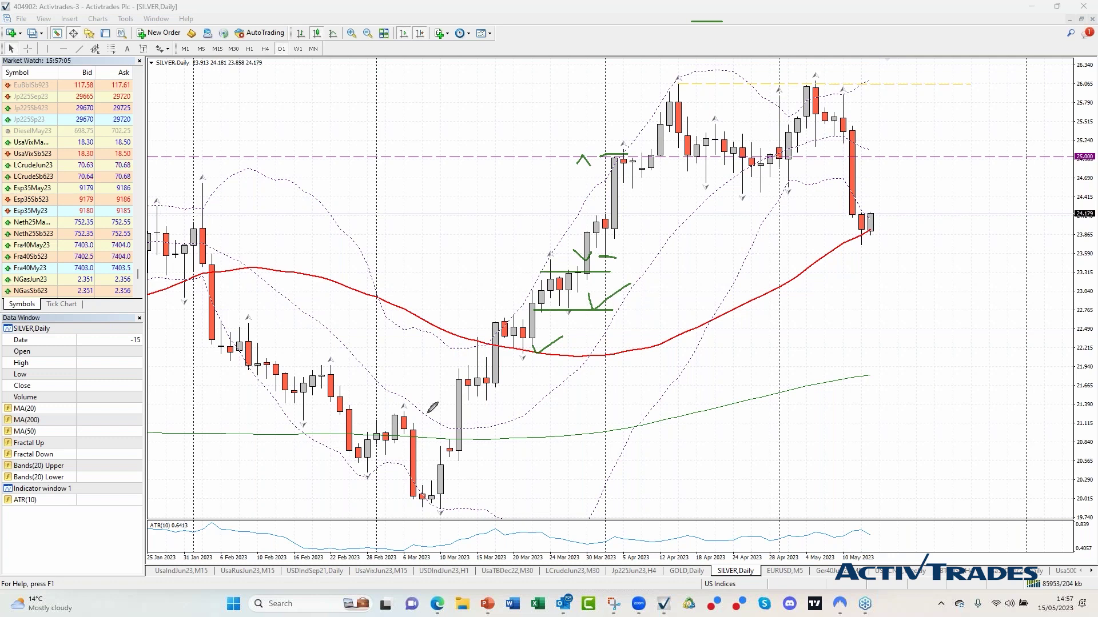
- Trace the early-February drop, mark the high and low of the pause beneath it, and trace the continued decline
drag(179, 204, 219, 375)
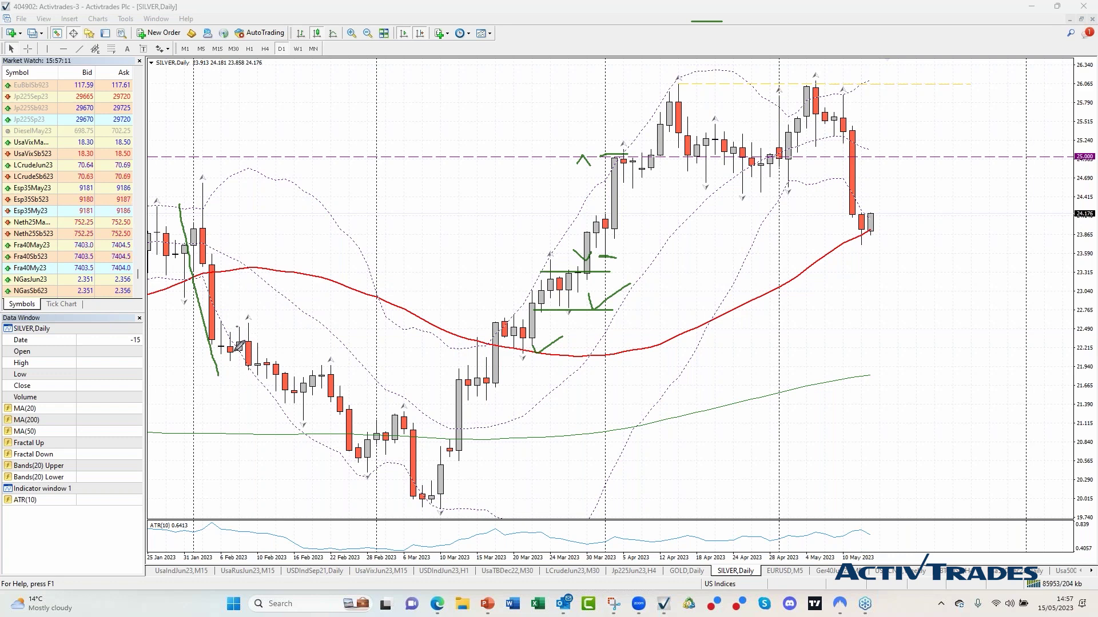
drag(239, 364, 264, 364)
drag(238, 324, 258, 324)
drag(262, 373, 336, 442)
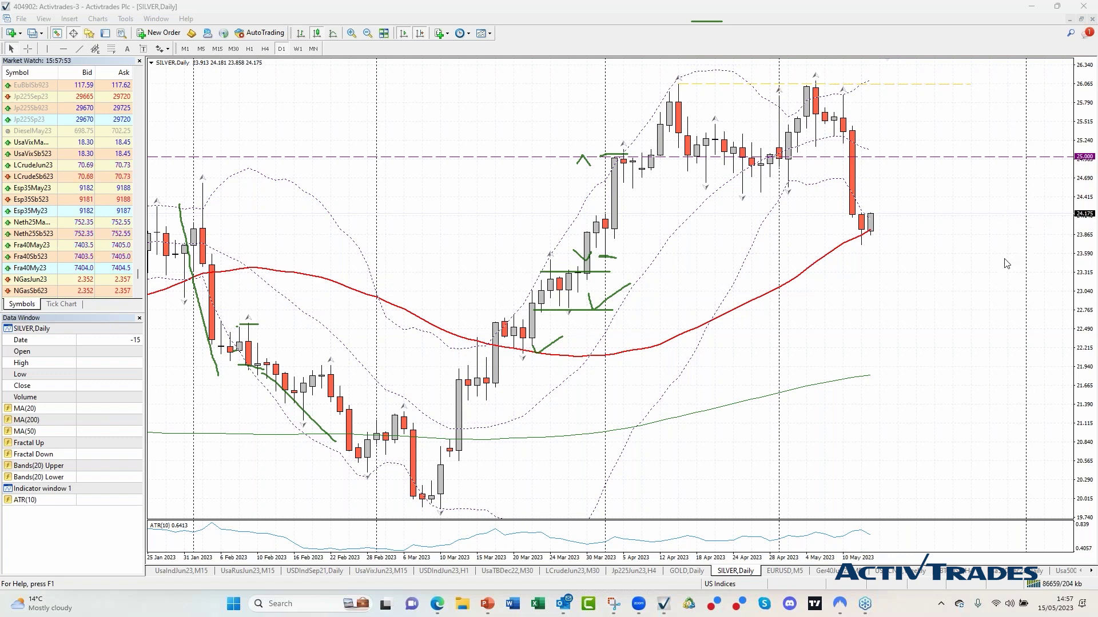
- Trace the rally, double top and drop, mark levels around the latest candles, highlight the red moving average, and clear the drawing
mouse_move(495, 366)
mouse_down()
mouse_move(680, 81)
mouse_move(766, 189)
mouse_move(823, 94)
mouse_move(869, 226)
mouse_move(891, 206)
mouse_up()
drag(837, 249, 902, 254)
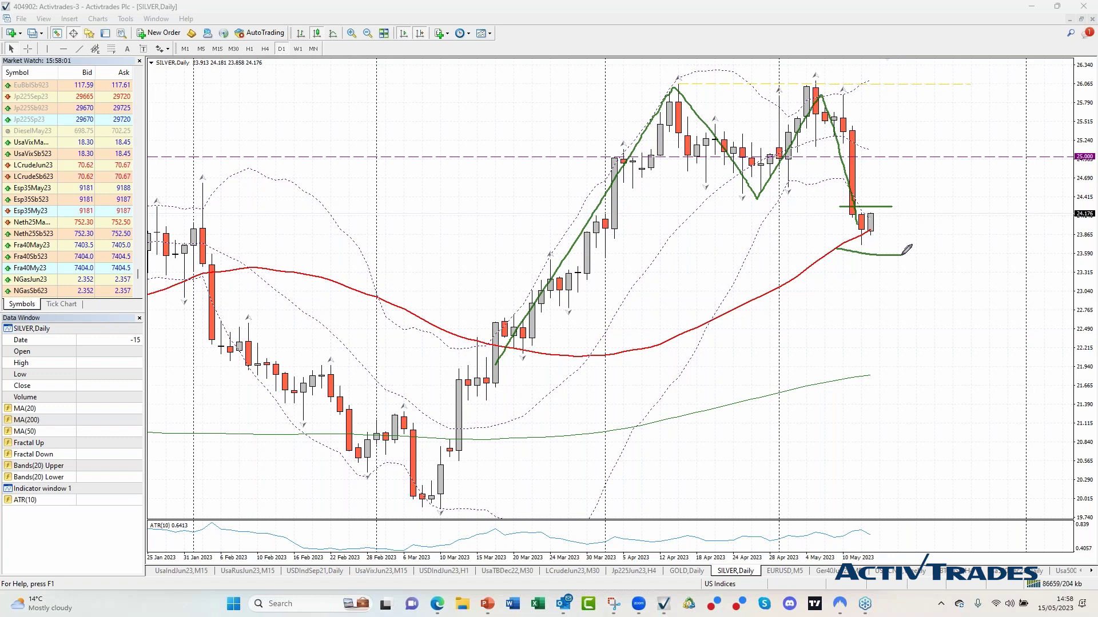
drag(612, 343, 715, 314)
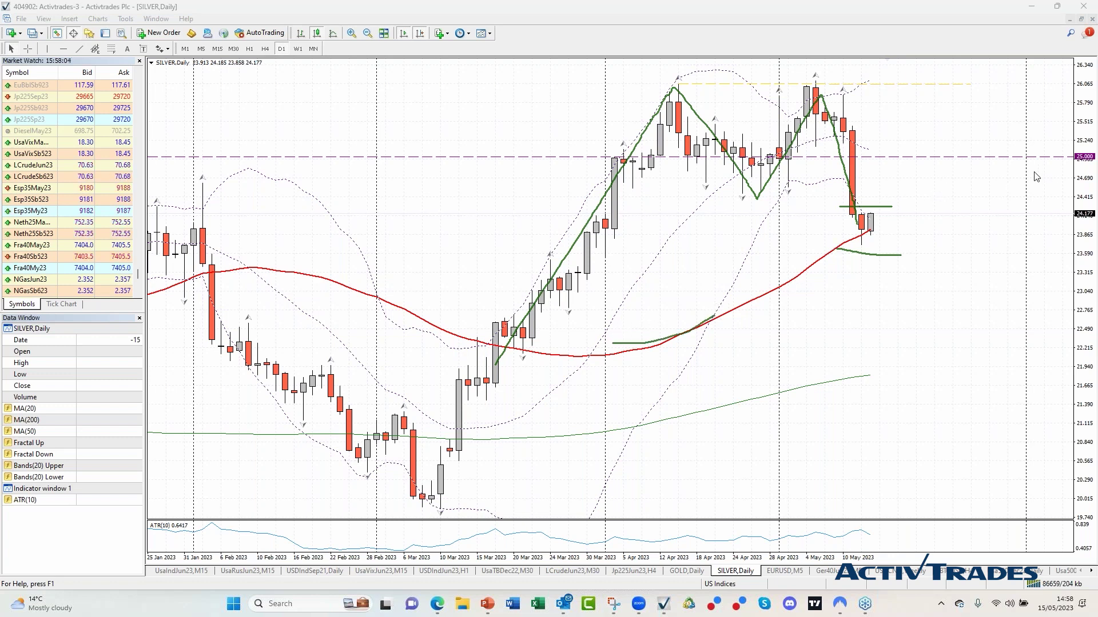
key(Escape)
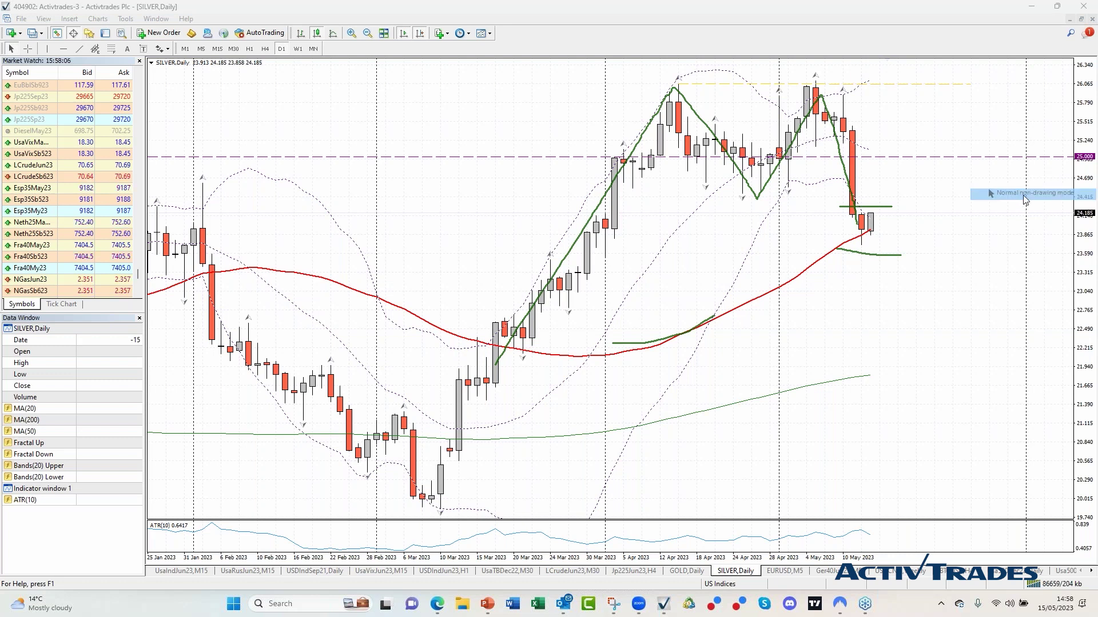
key(Delete)
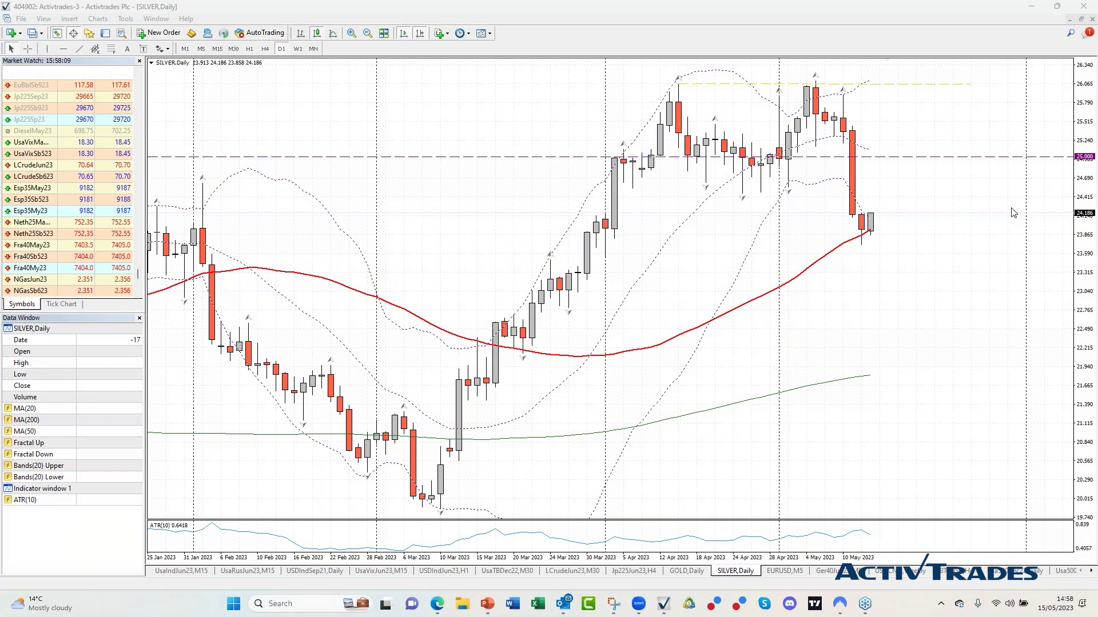
- Trace the May drop, sketch a candle beside the latest bar, circle that area, and erase the drawing
drag(817, 89, 872, 202)
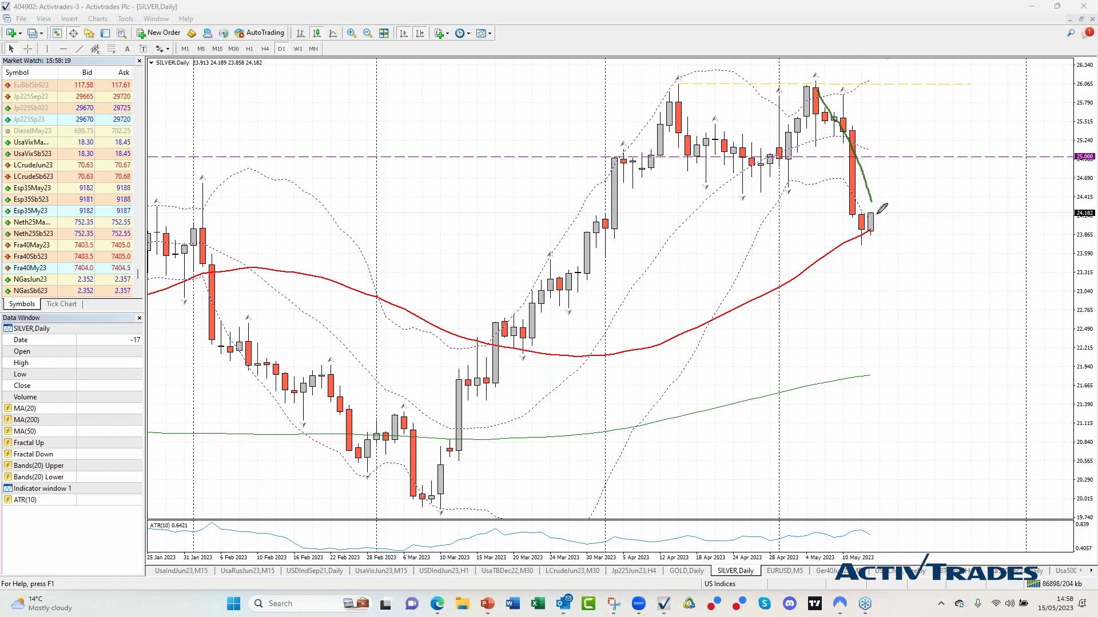
mouse_move(878, 208)
mouse_down()
mouse_move(879, 244)
mouse_move(892, 243)
mouse_move(886, 210)
mouse_move(891, 243)
mouse_up()
mouse_move(850, 203)
mouse_down()
mouse_move(902, 287)
mouse_move(854, 181)
mouse_up()
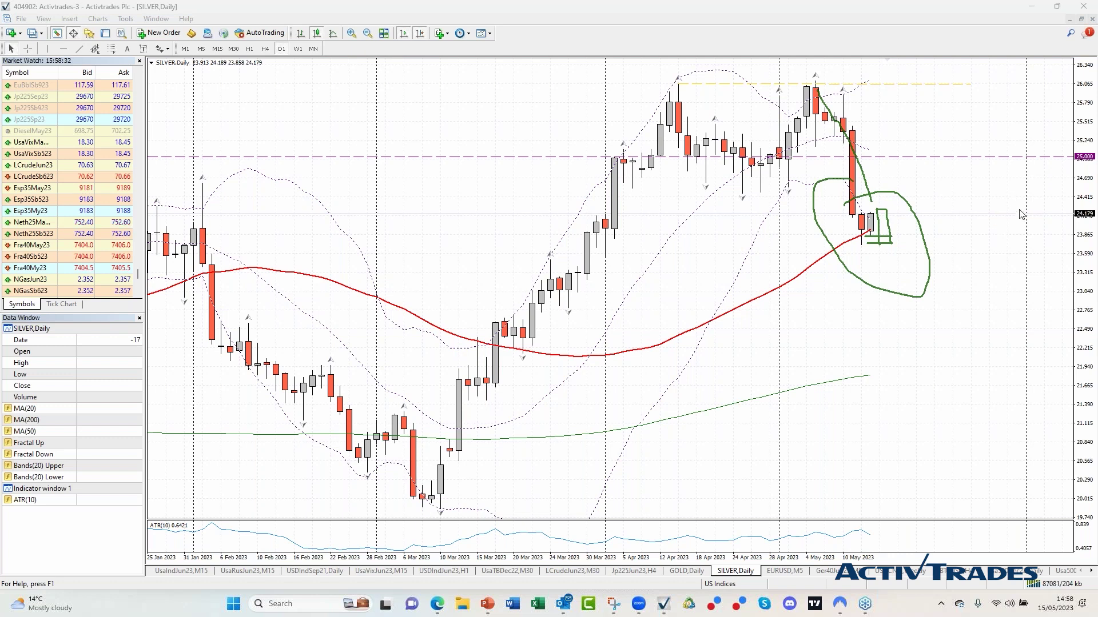
key(e)
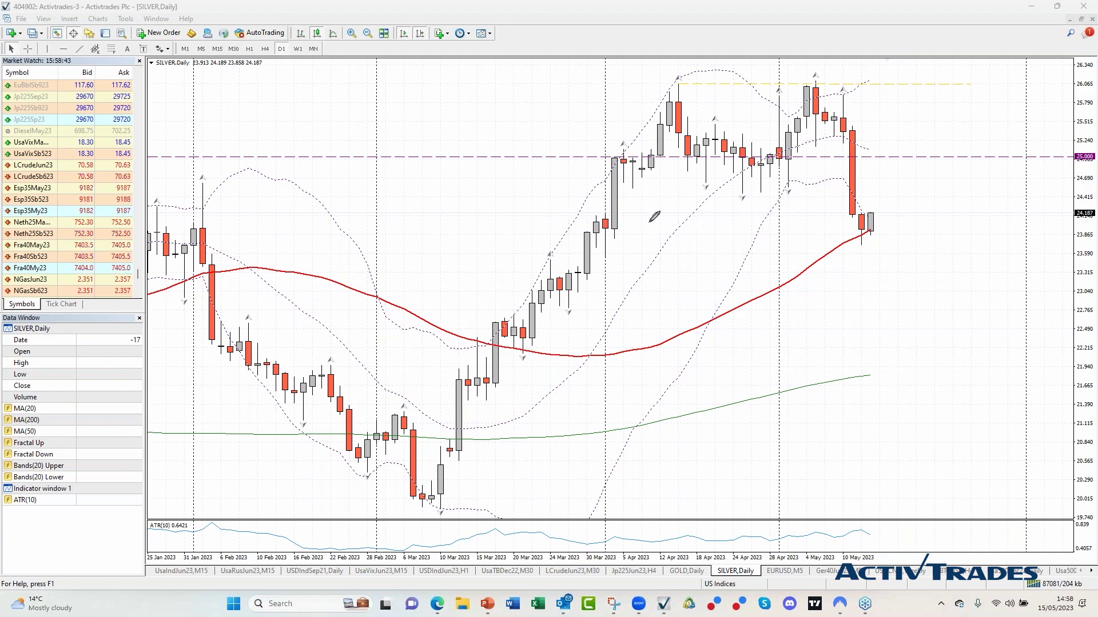
- Trace the February decline and the following rally, and mark each small pullback within the March to April rise
mouse_move(208, 211)
mouse_down()
mouse_move(381, 413)
mouse_move(635, 76)
mouse_up()
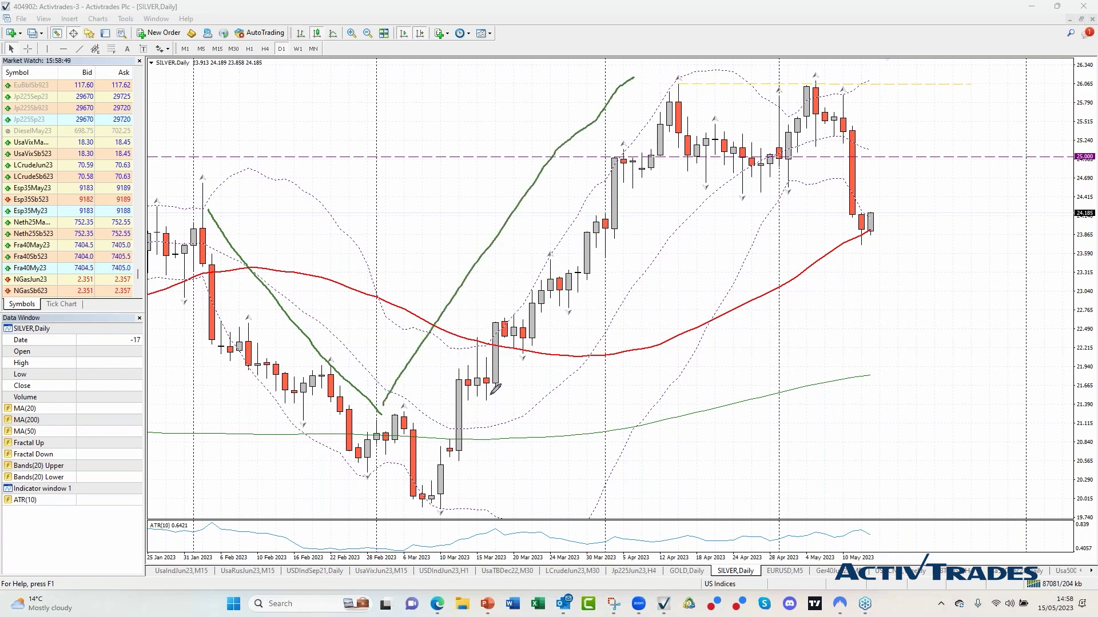
drag(467, 367, 510, 401)
drag(508, 316, 538, 342)
drag(548, 276, 583, 299)
drag(604, 217, 615, 227)
drag(617, 151, 639, 164)
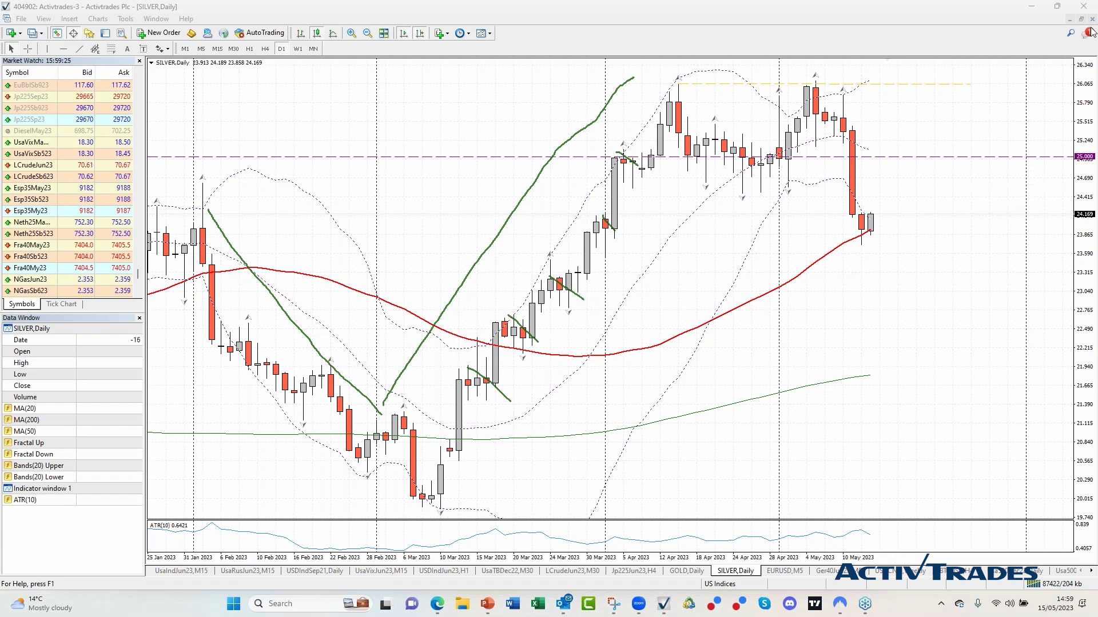
- Restore the tiled layout of the four index charts and clear the remaining drawing
click(1070, 19)
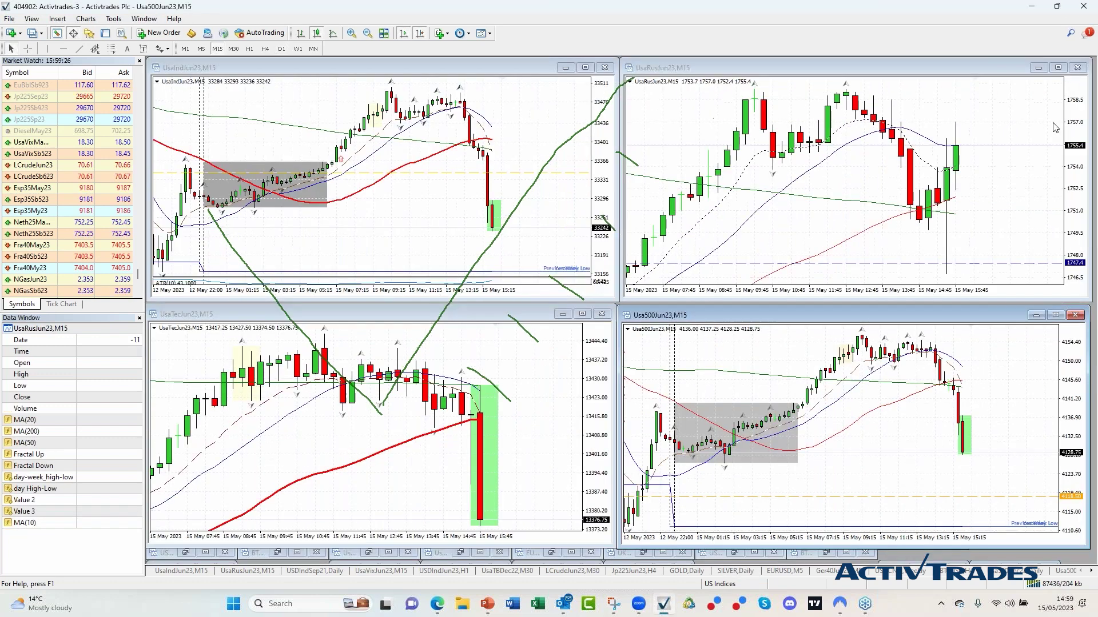
key(Escape)
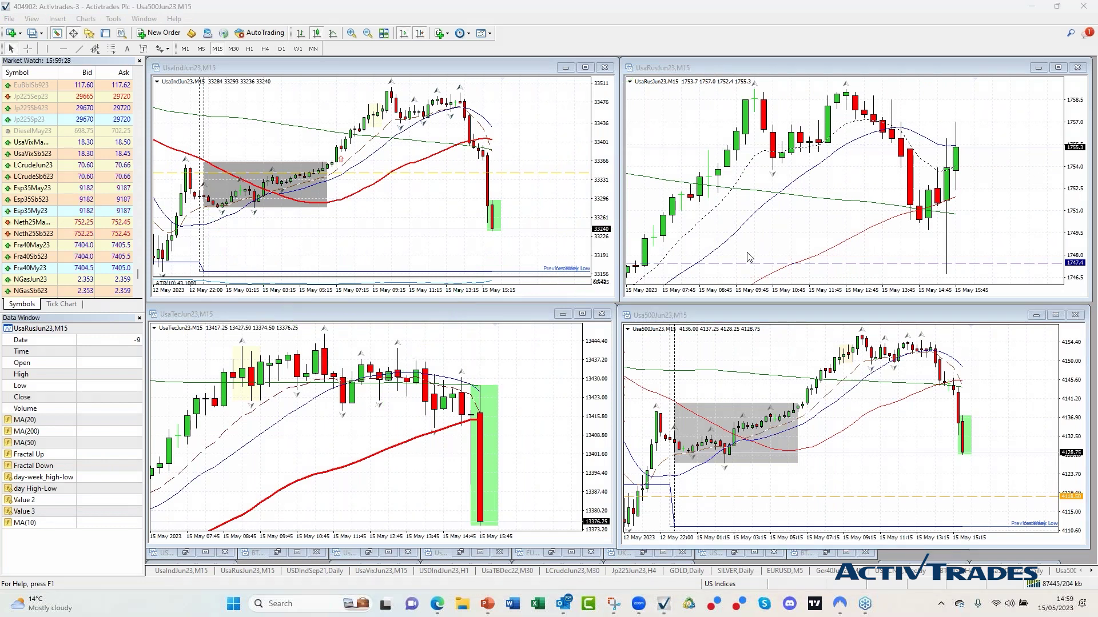